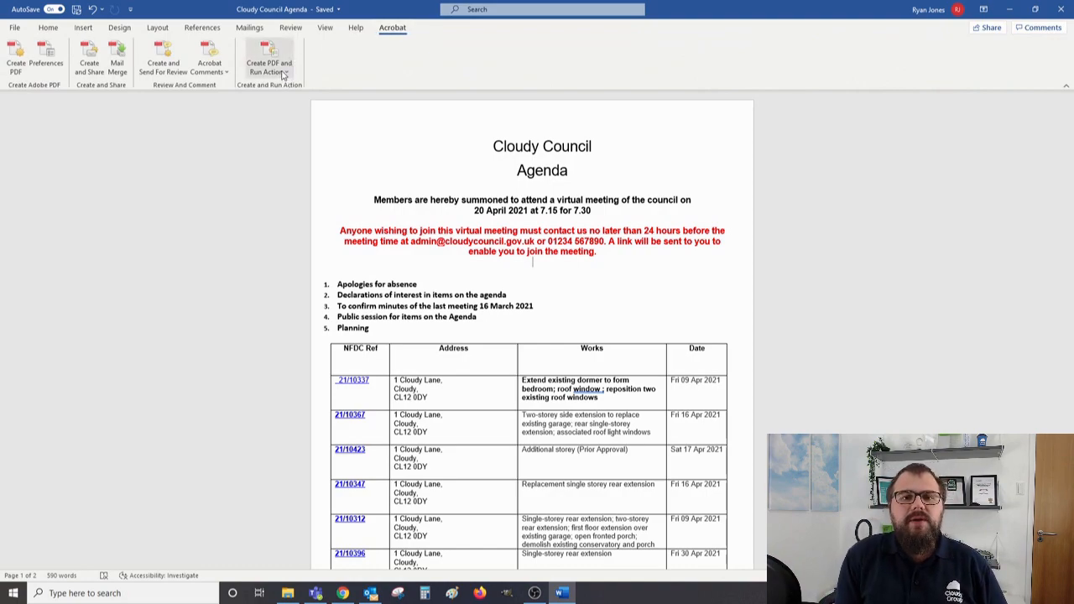
- Create a PDF of the agenda with the Make Accessible action, saving it as Cloudy Council Agenda on the Desktop
click(283, 72)
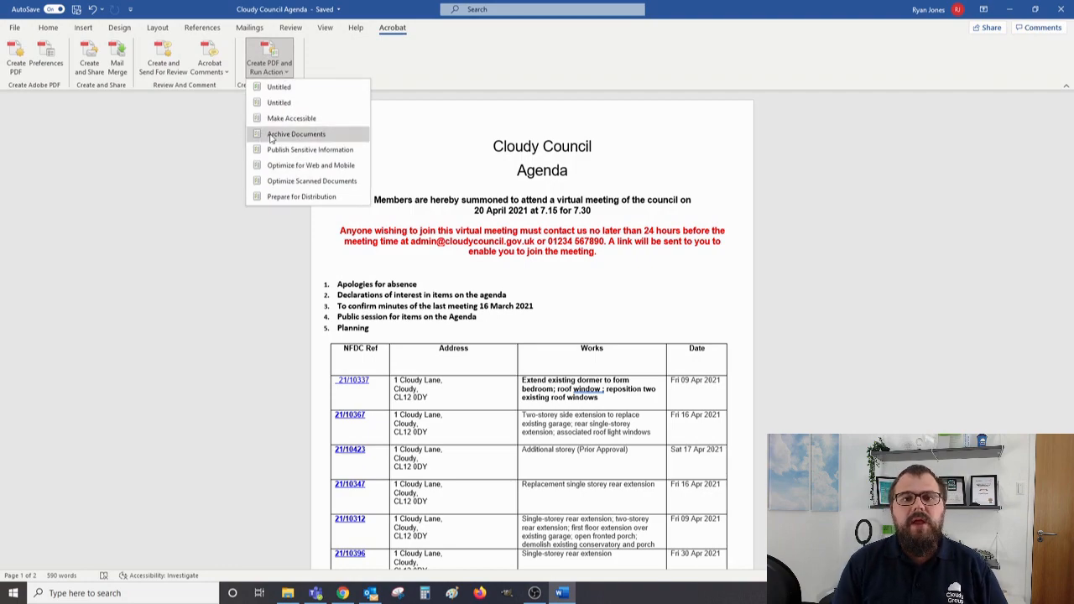
click(304, 119)
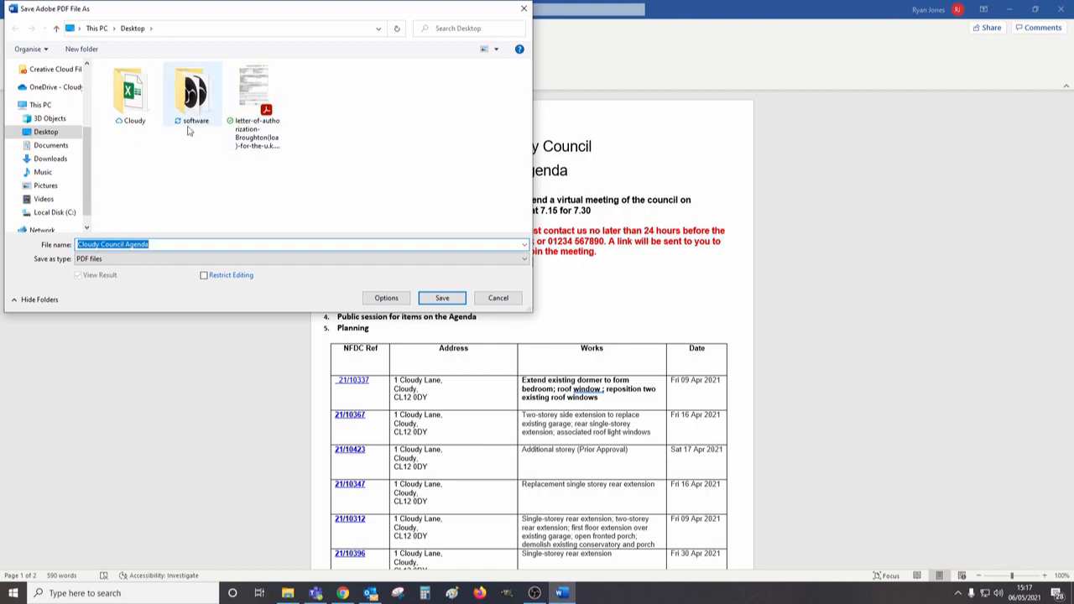
click(442, 299)
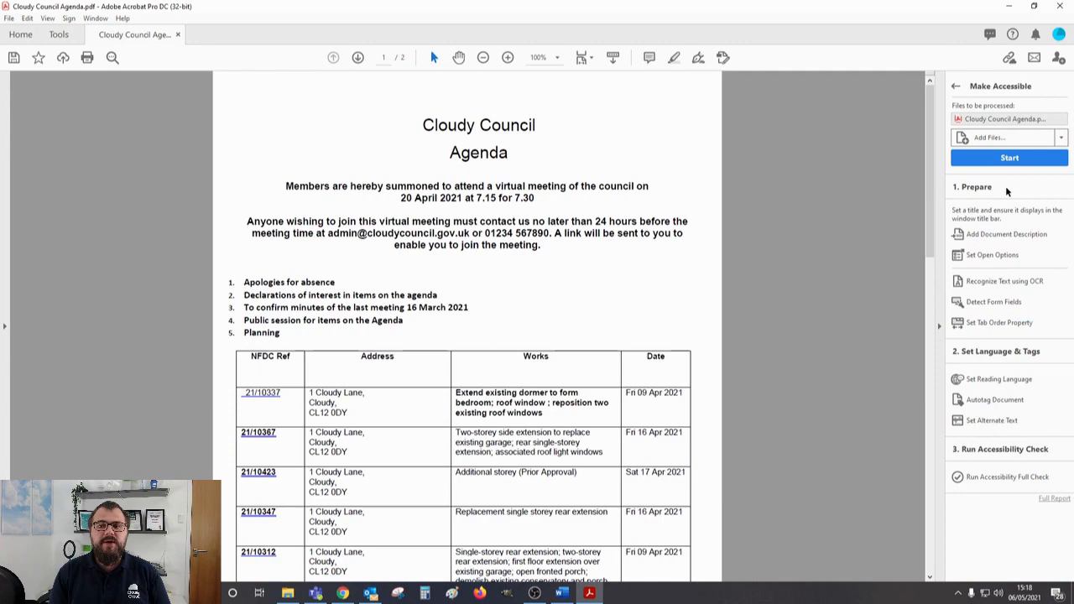
- Start the Make Accessible action and set the document title to "Cloudy Council Meeting Agenda April 2021", leaving the other description fields as is
click(1006, 162)
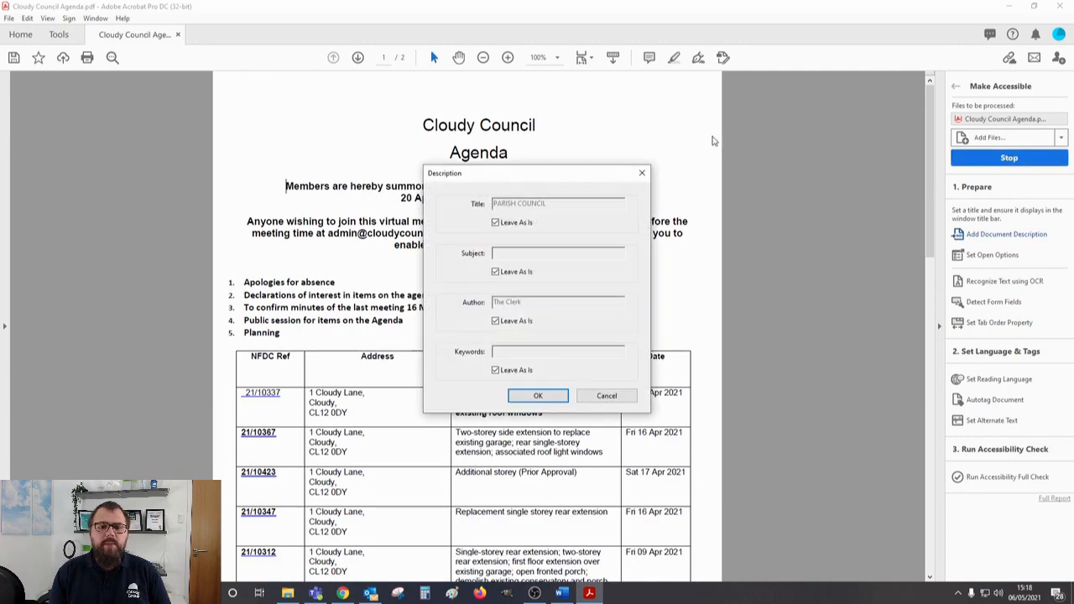
click(495, 222)
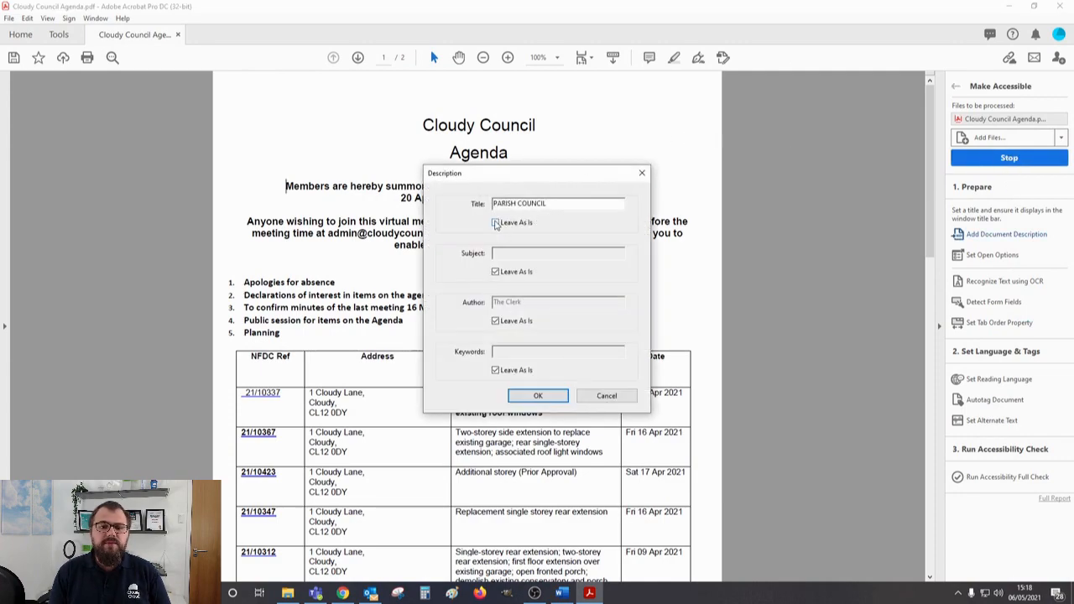
click(565, 203)
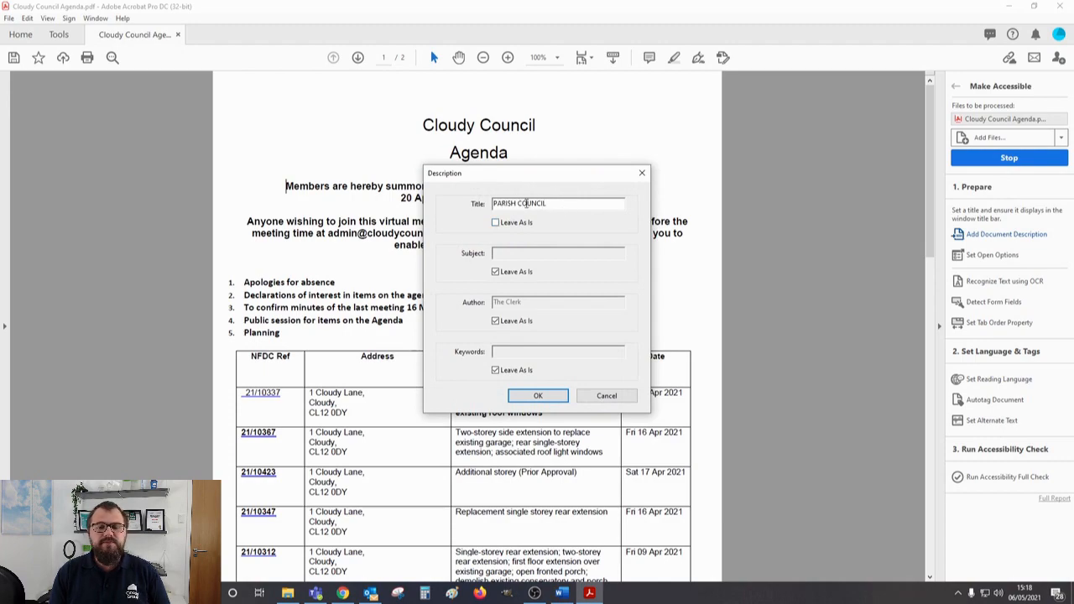
drag(564, 203, 443, 201)
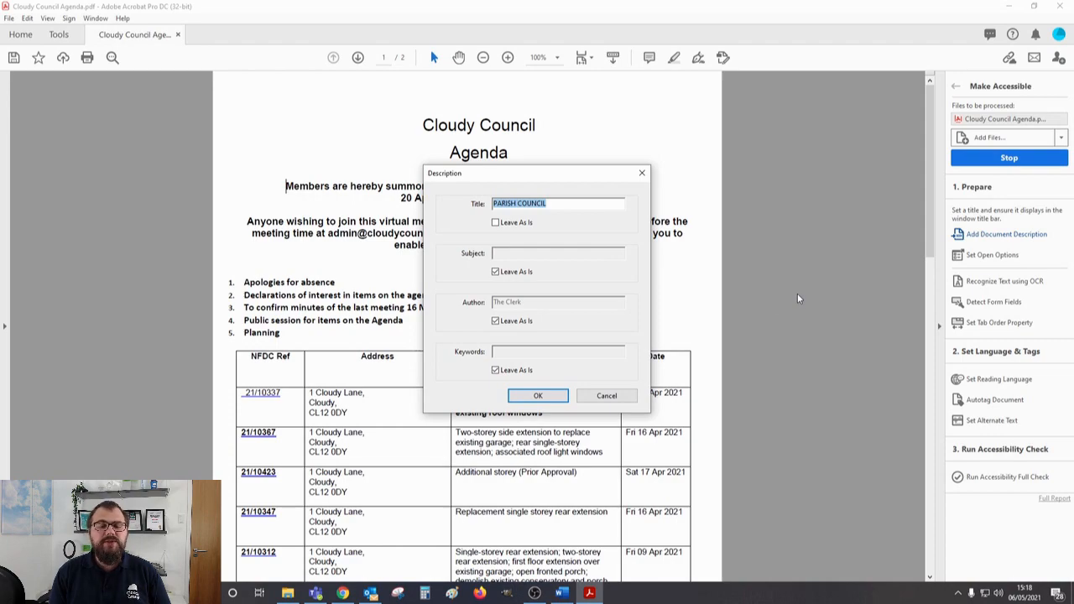
text(Clou)
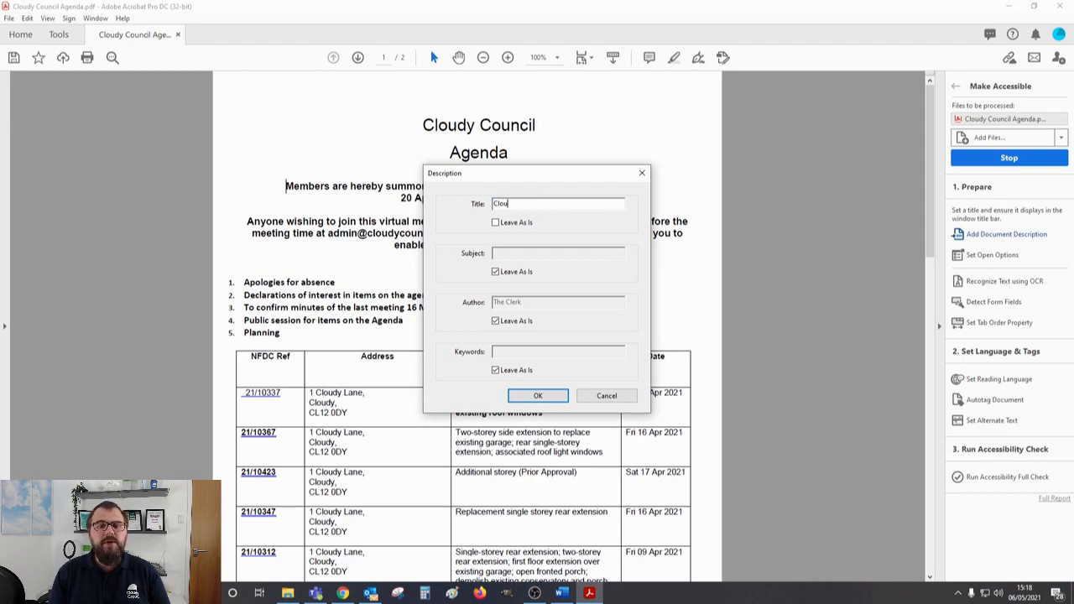
text(dy Council Meet)
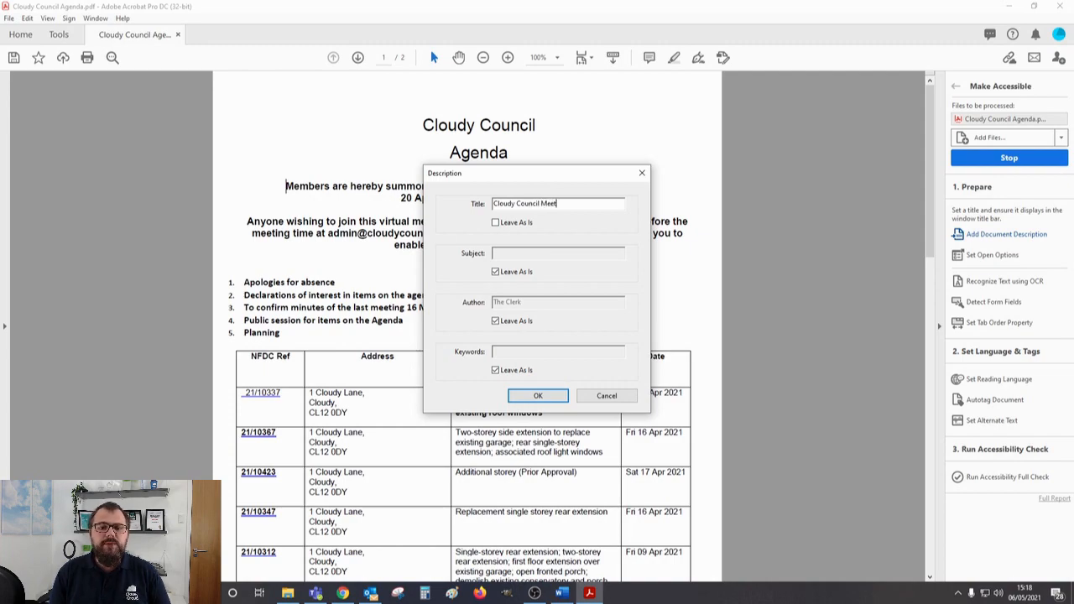
text(ing Agenda Ap)
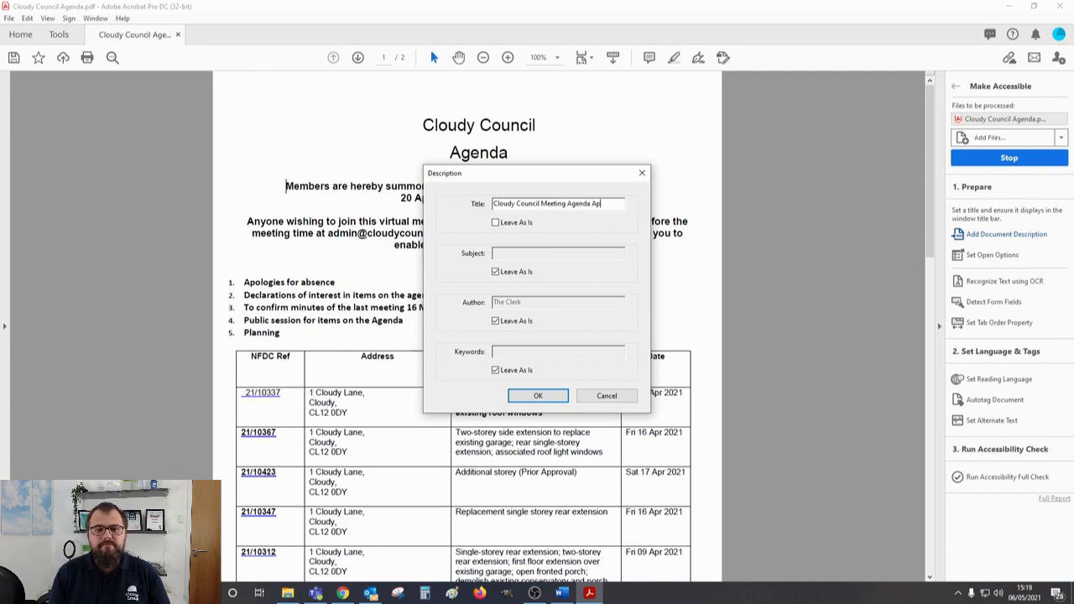
text(ril 2021)
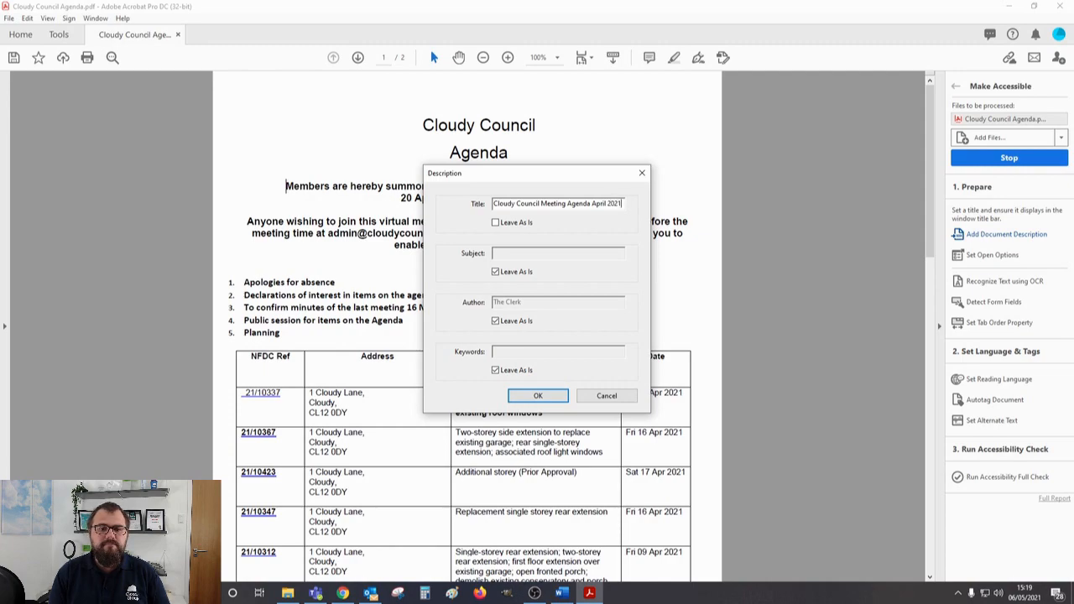
click(538, 396)
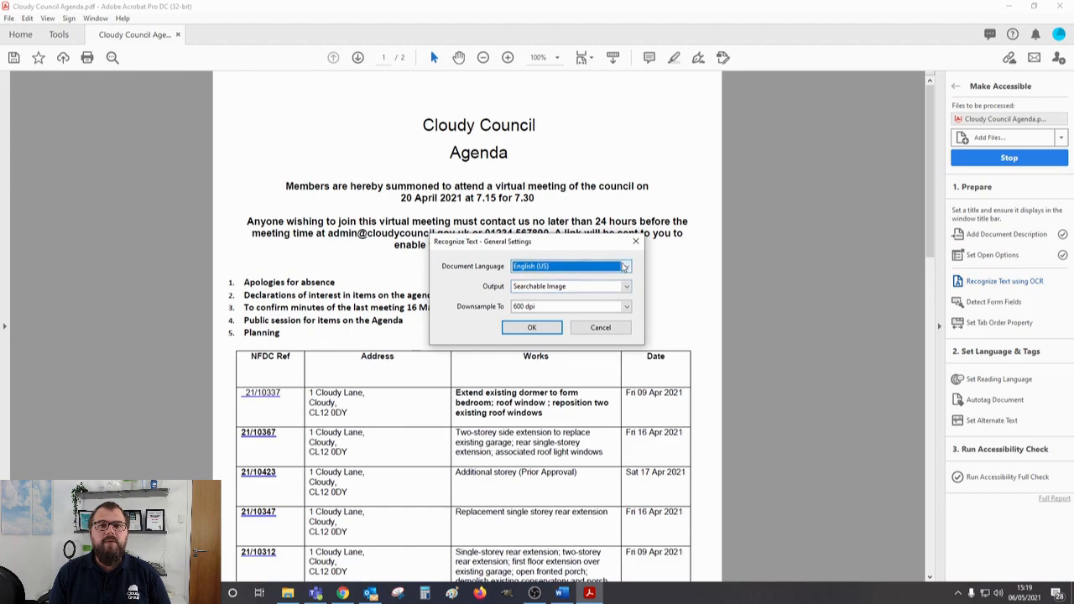
- Run text recognition with English (UK) as the document language, Searchable Image output and 600 dpi downsampling
click(624, 267)
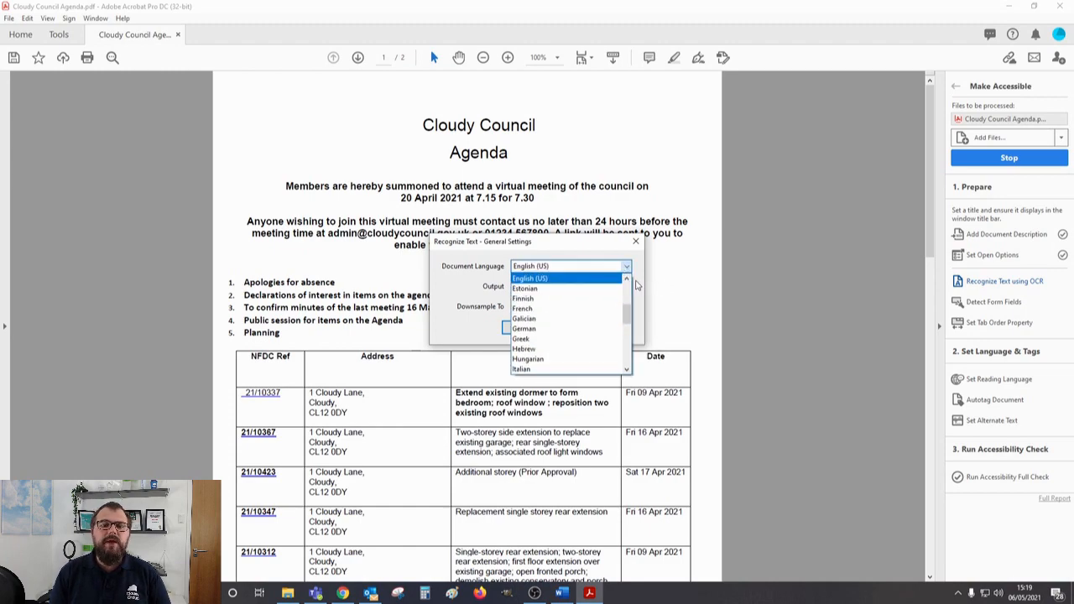
click(625, 282)
click(575, 287)
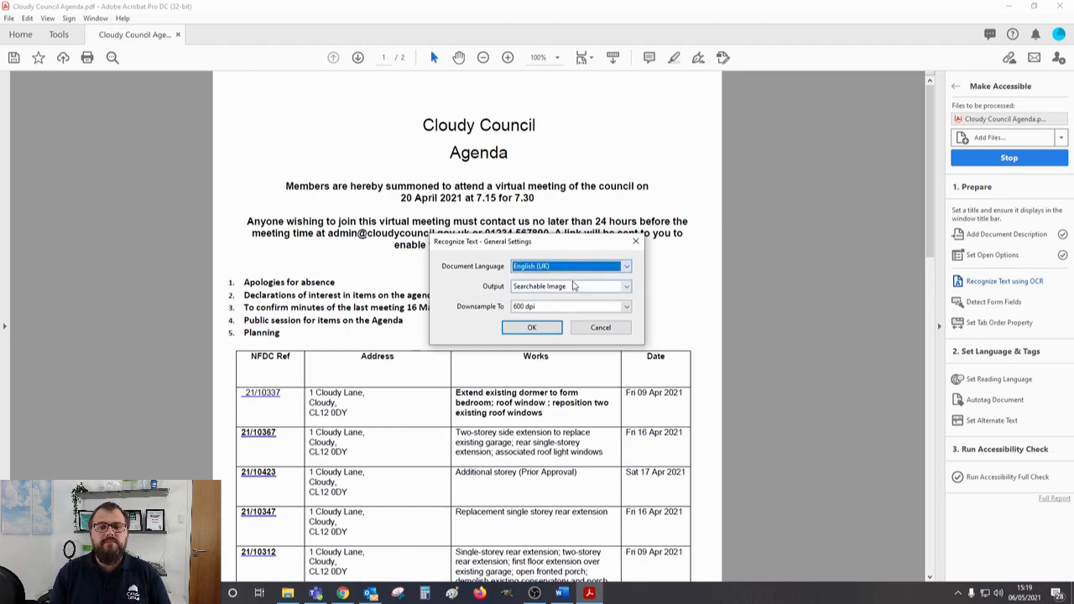
click(525, 327)
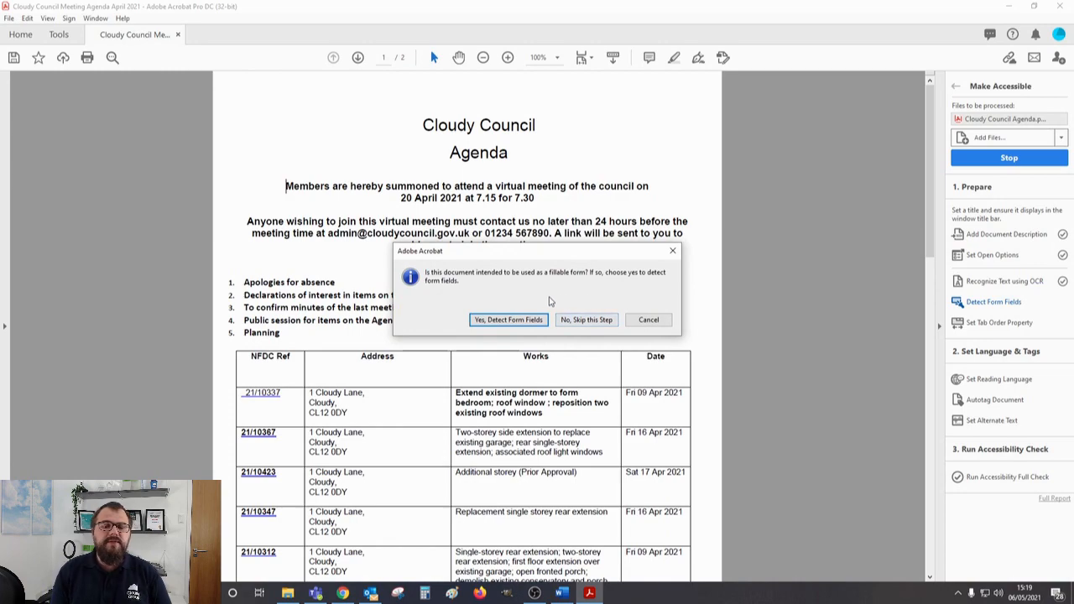
- Skip form field detection and accept EN-GB as the reading language
click(589, 322)
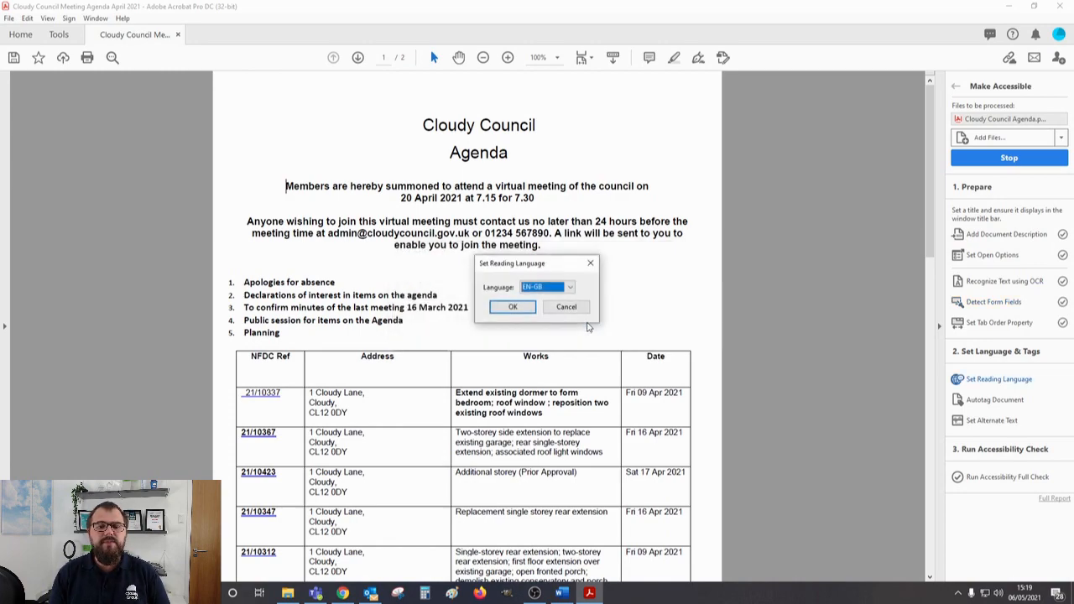
click(525, 304)
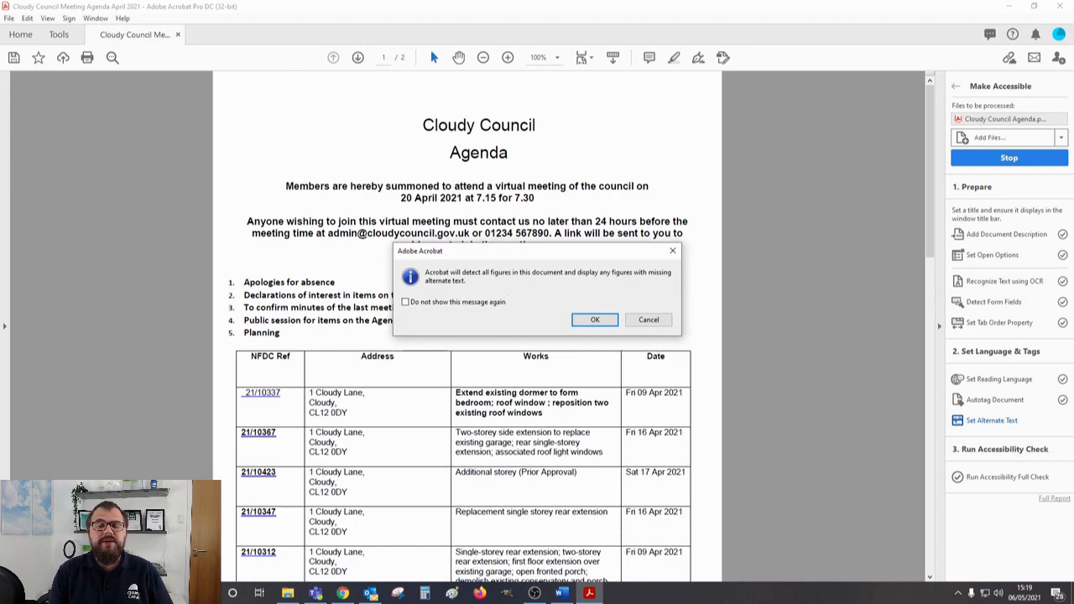
- Save the detected figure's alternate text as blank and run the full accessibility check on all pages with an accessibility report
click(593, 320)
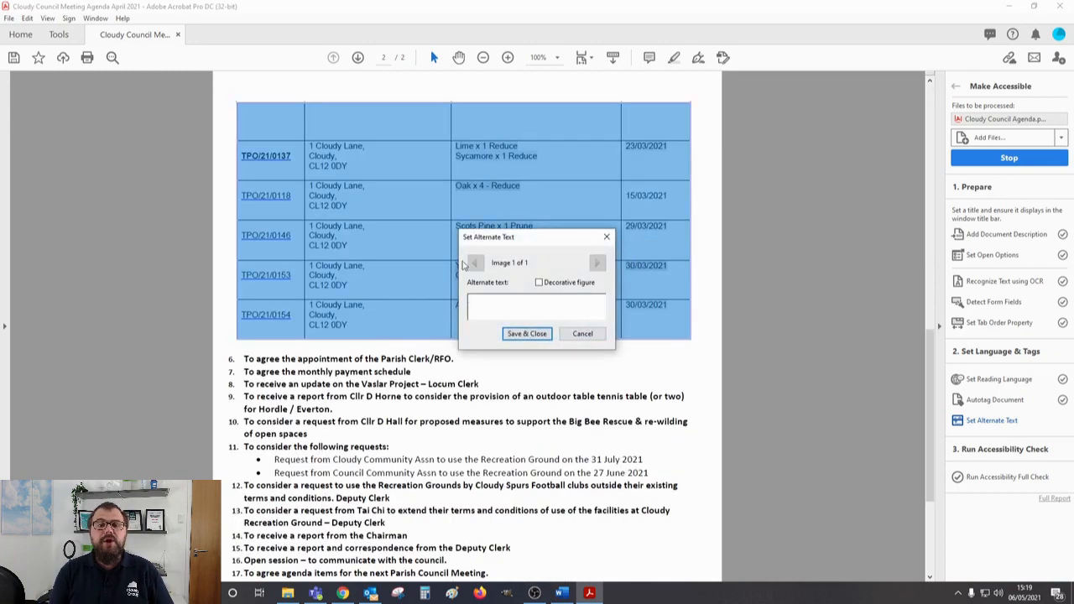
click(539, 337)
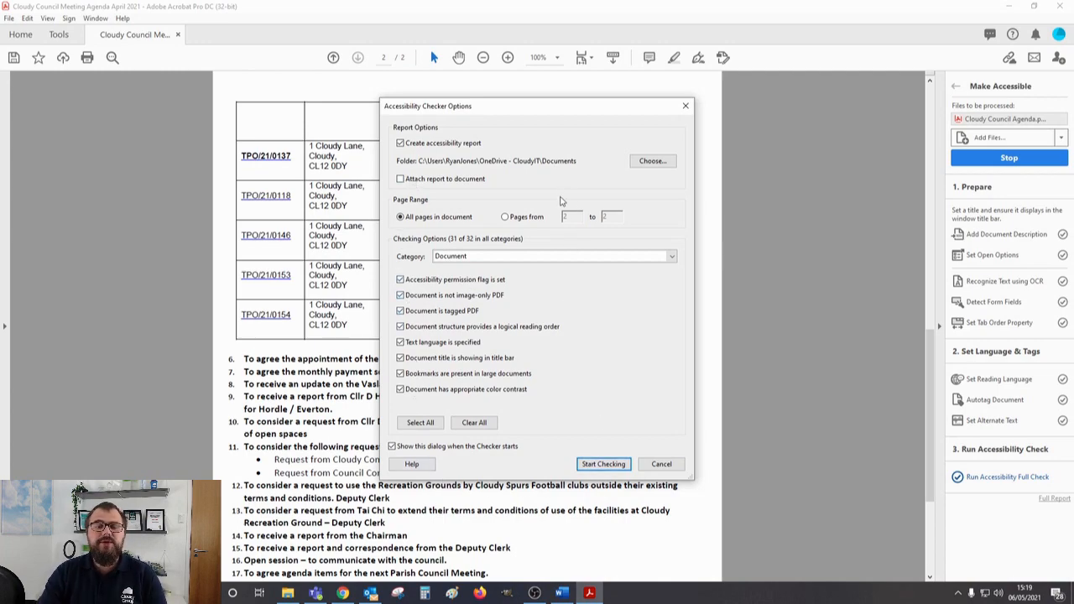
click(605, 464)
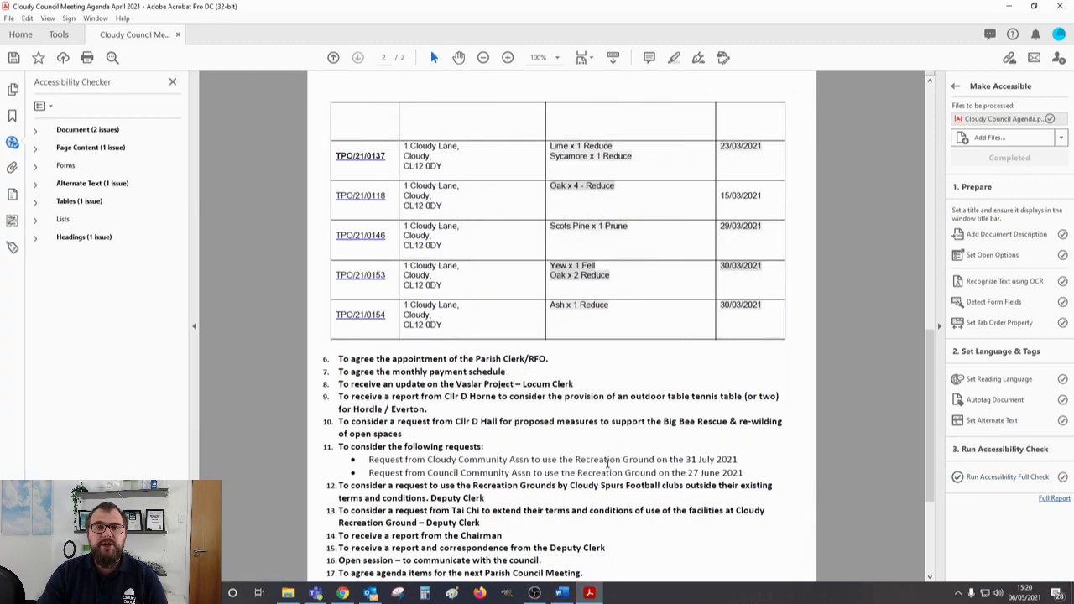
- Examine the accessibility check results for Document, Page Content, Alternate Text, Tables and Headings
click(34, 131)
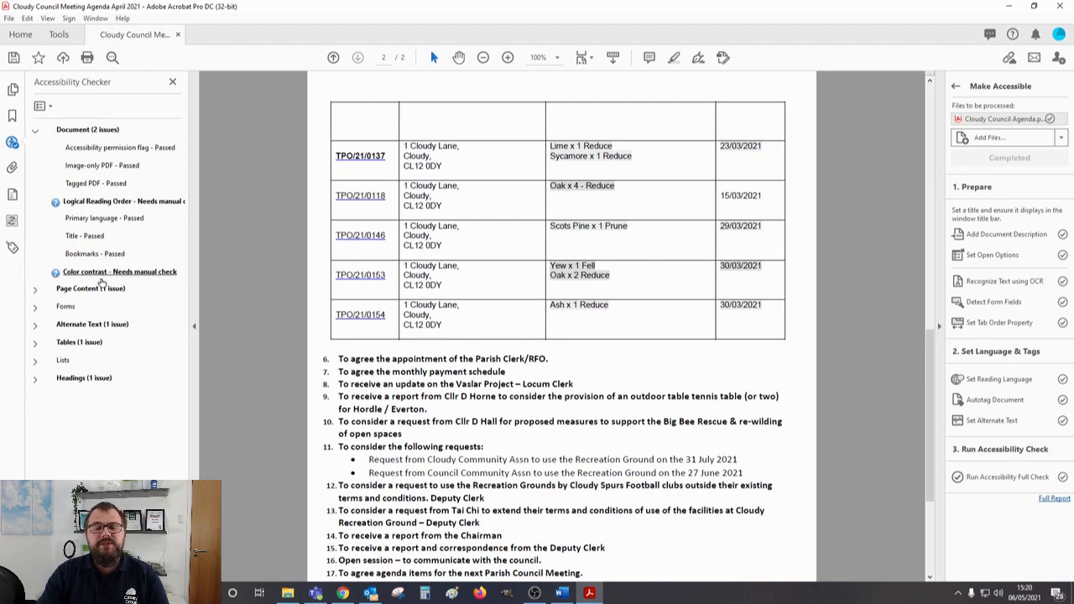
click(35, 291)
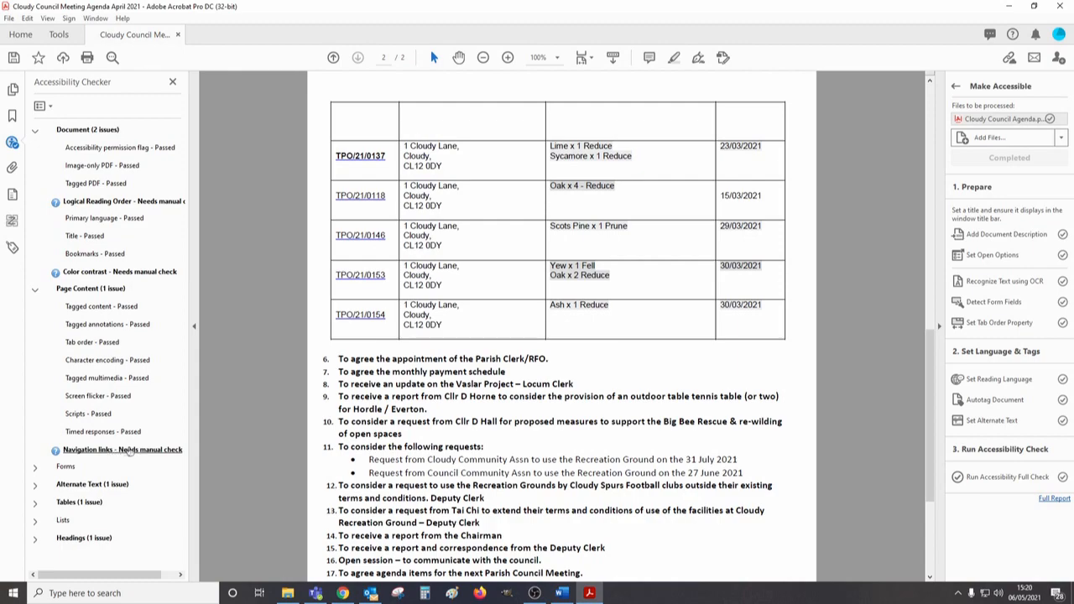
click(36, 490)
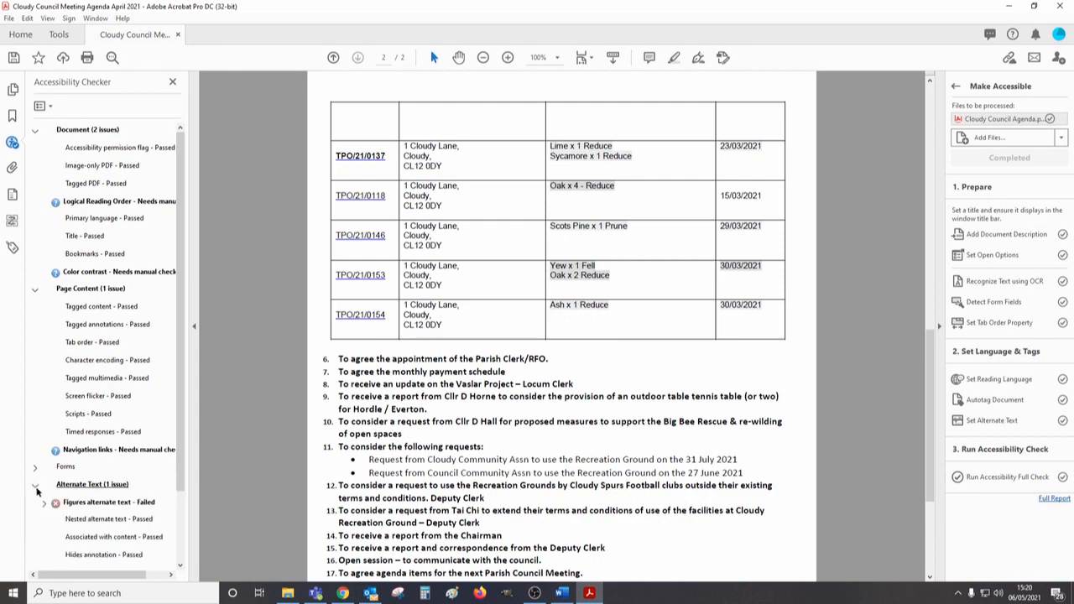
scroll(39, 493, down, 2)
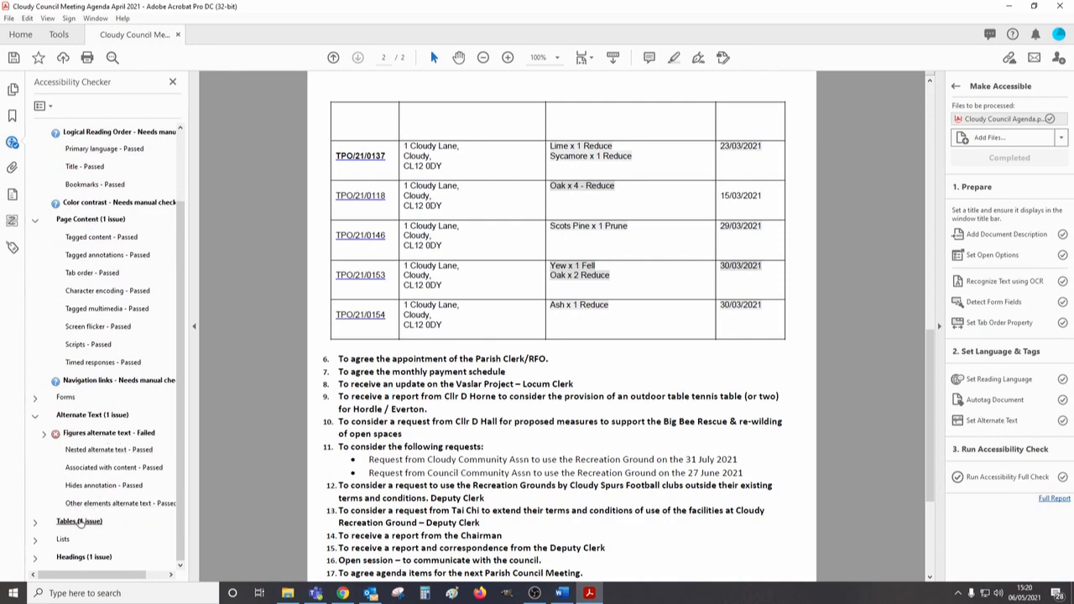
click(35, 522)
click(36, 558)
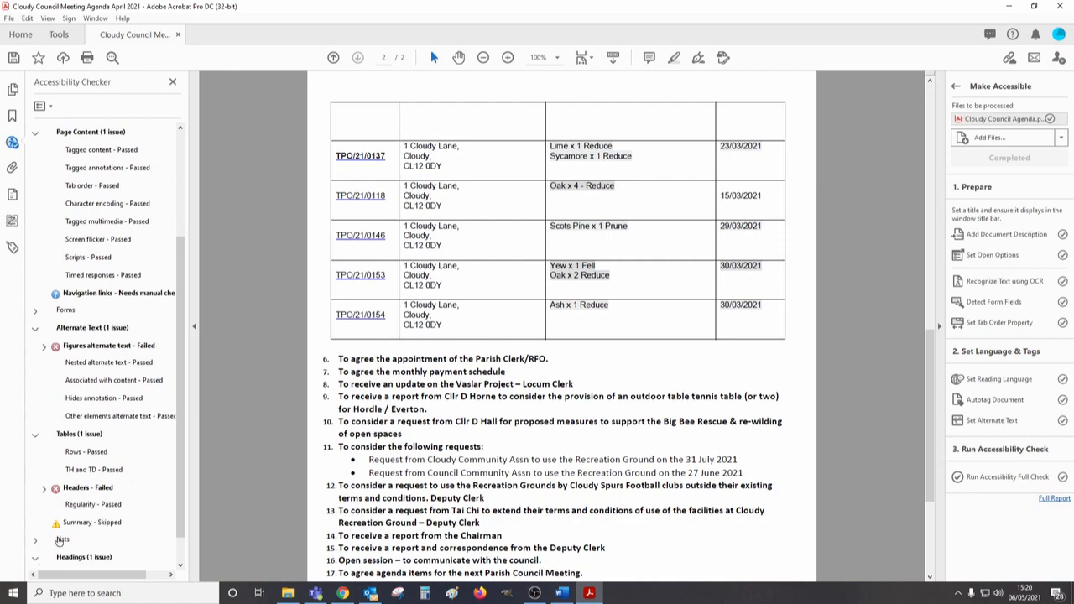
scroll(129, 568, up, 3)
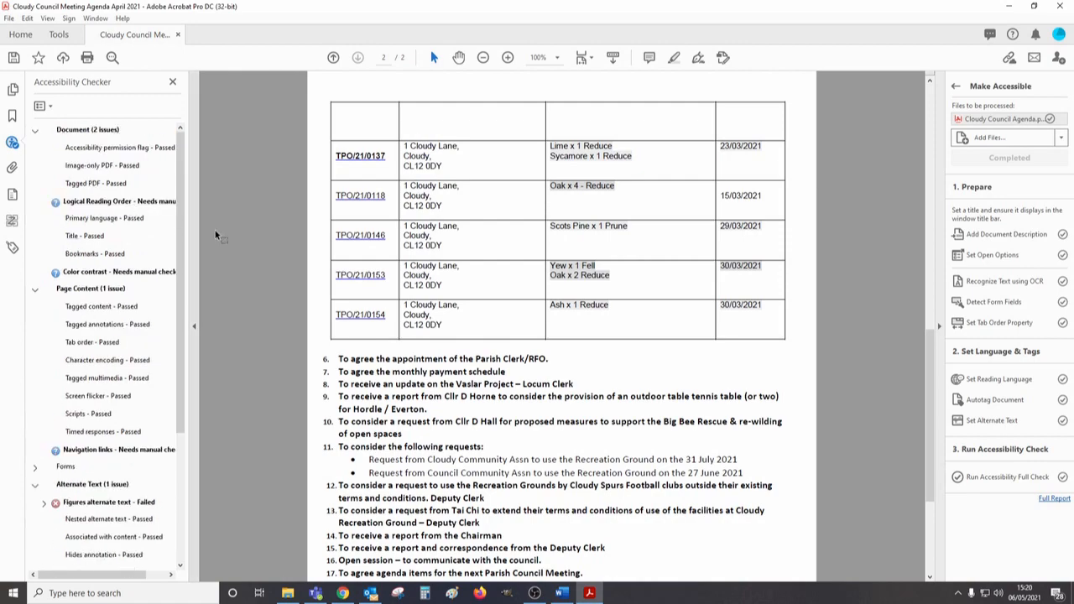
- Leave the Make Accessible action, add the Accessibility tool to the tool shortcuts and return to the agenda document
click(954, 85)
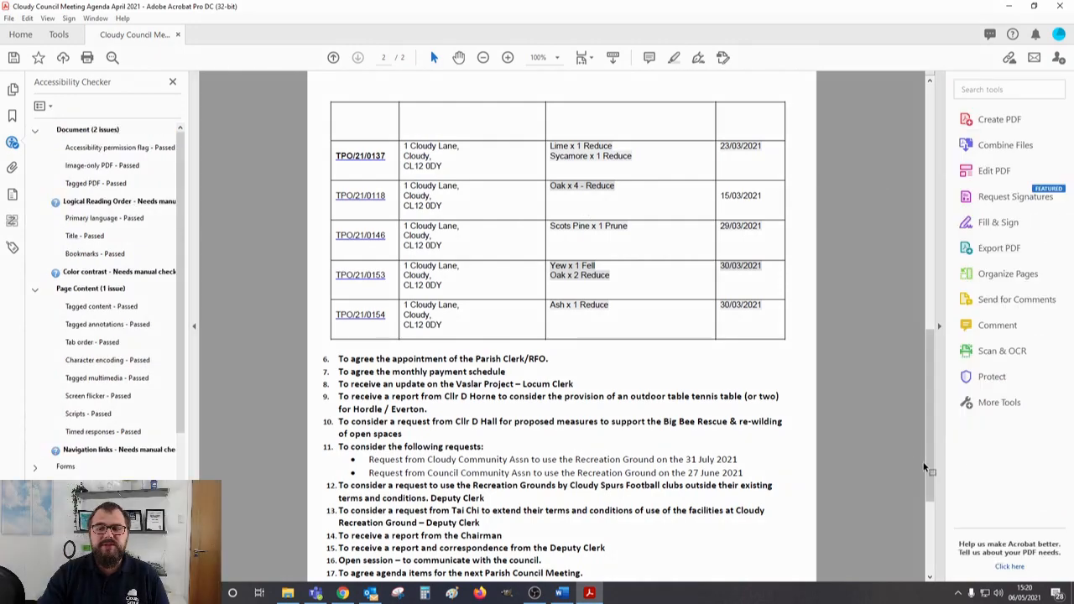
click(998, 403)
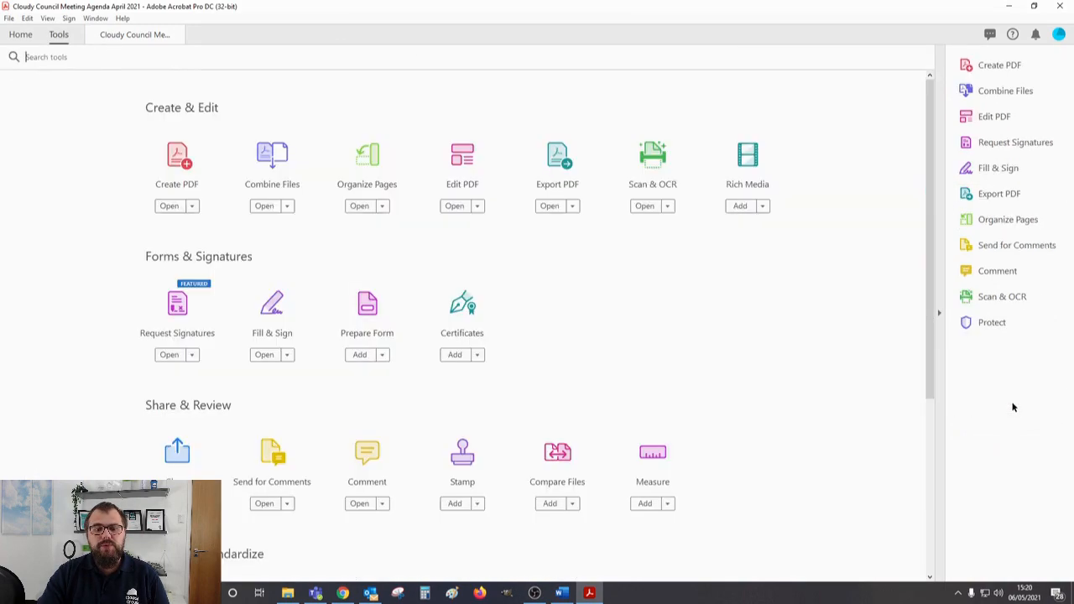
scroll(505, 362, down, 1)
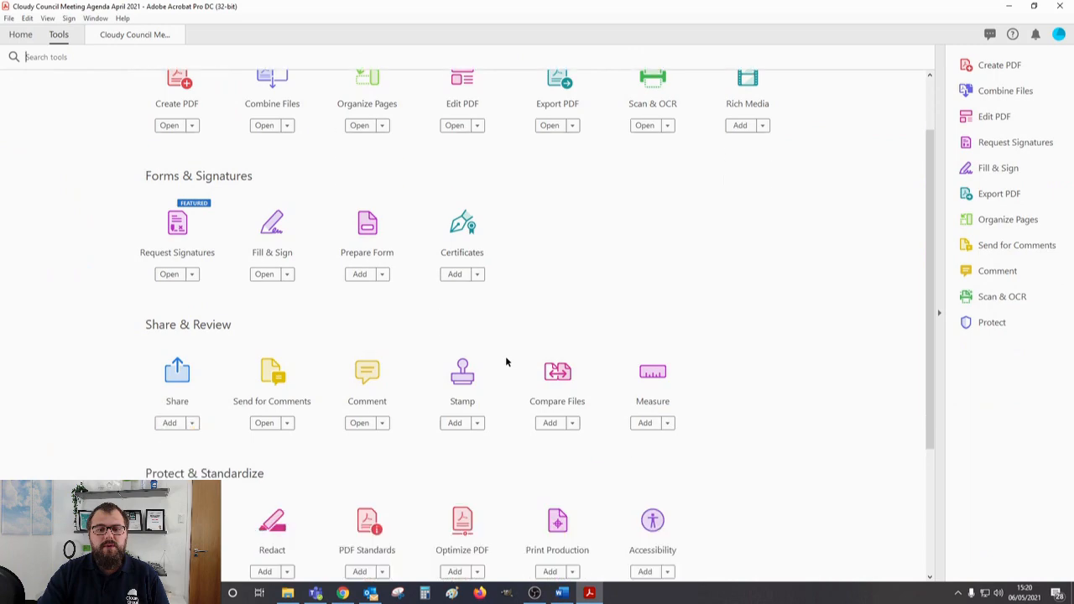
scroll(537, 398, down, 1)
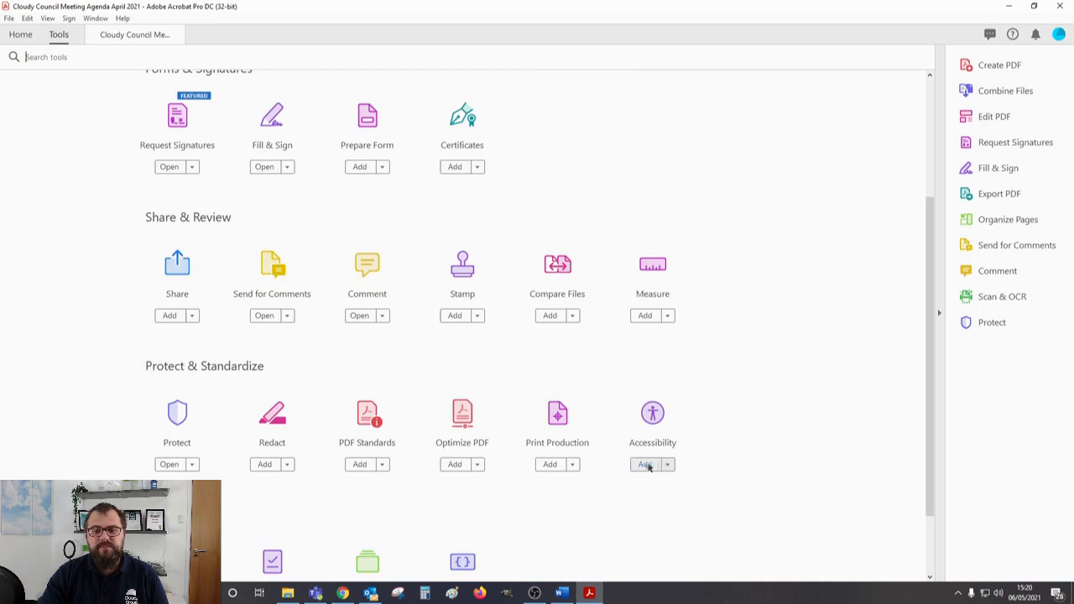
click(644, 464)
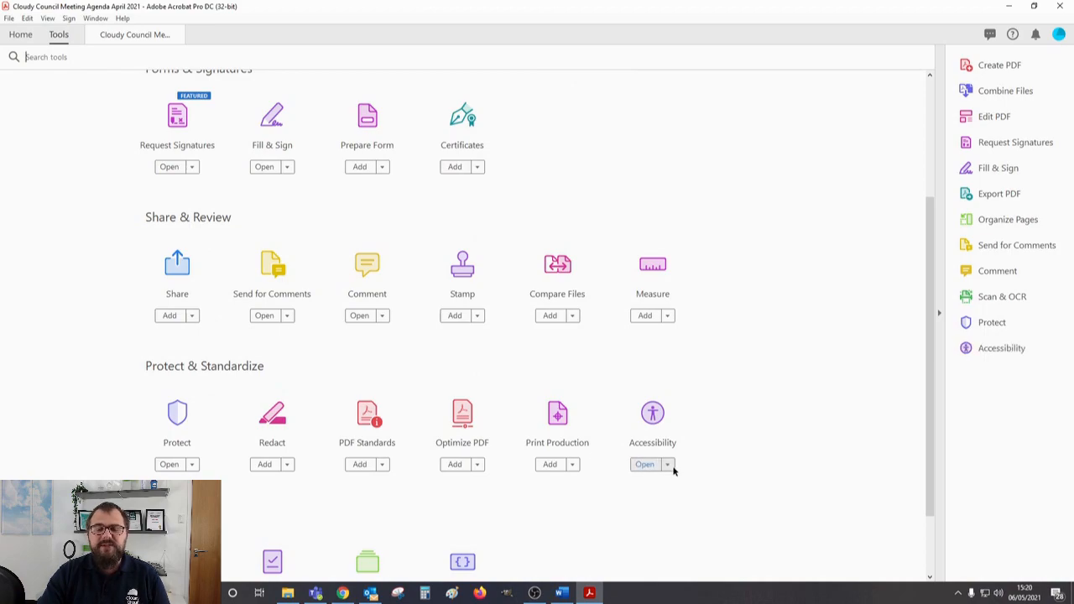
click(146, 35)
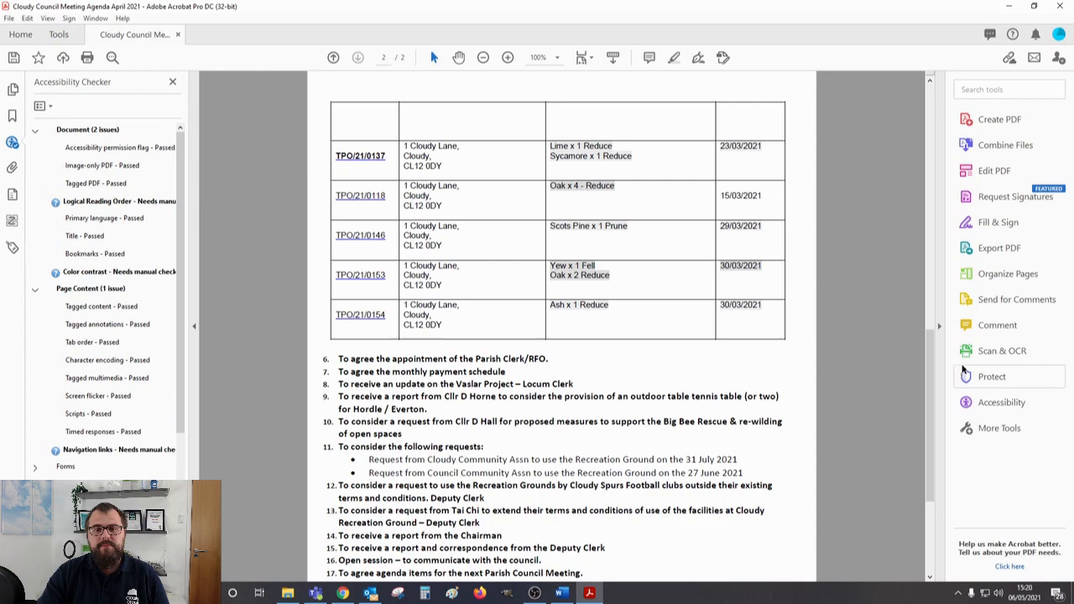
- Open the Accessibility tool's Reading Order settings for the agenda and display the page content order list
click(994, 405)
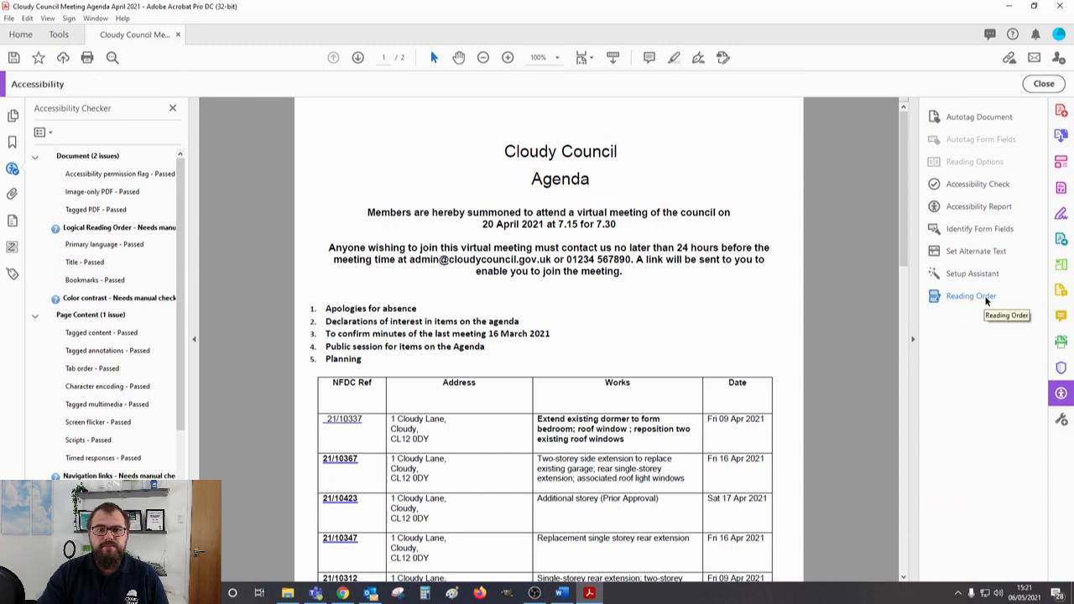
click(971, 296)
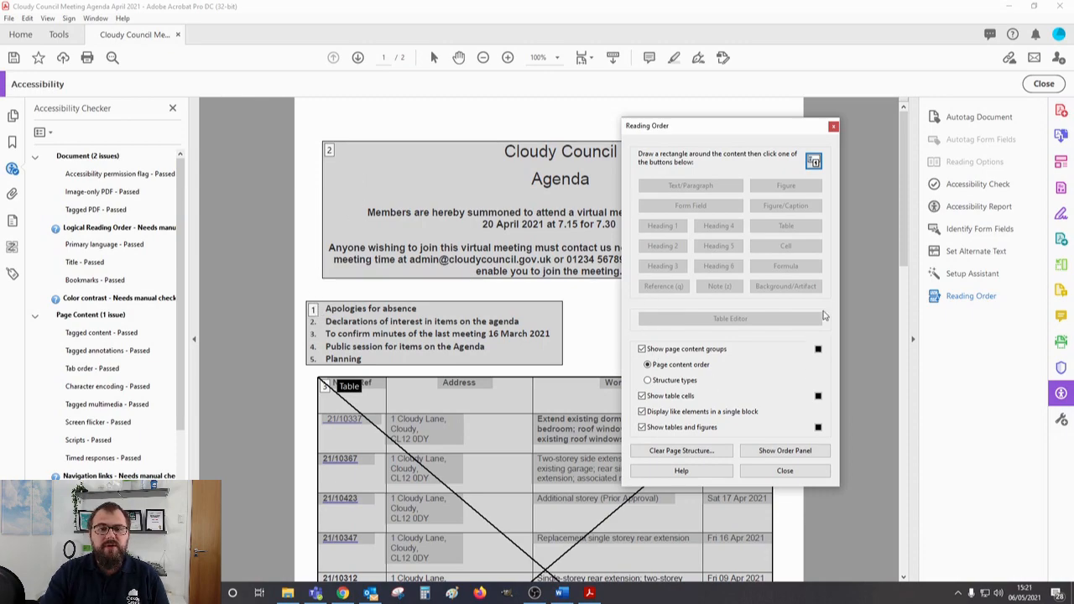
click(772, 453)
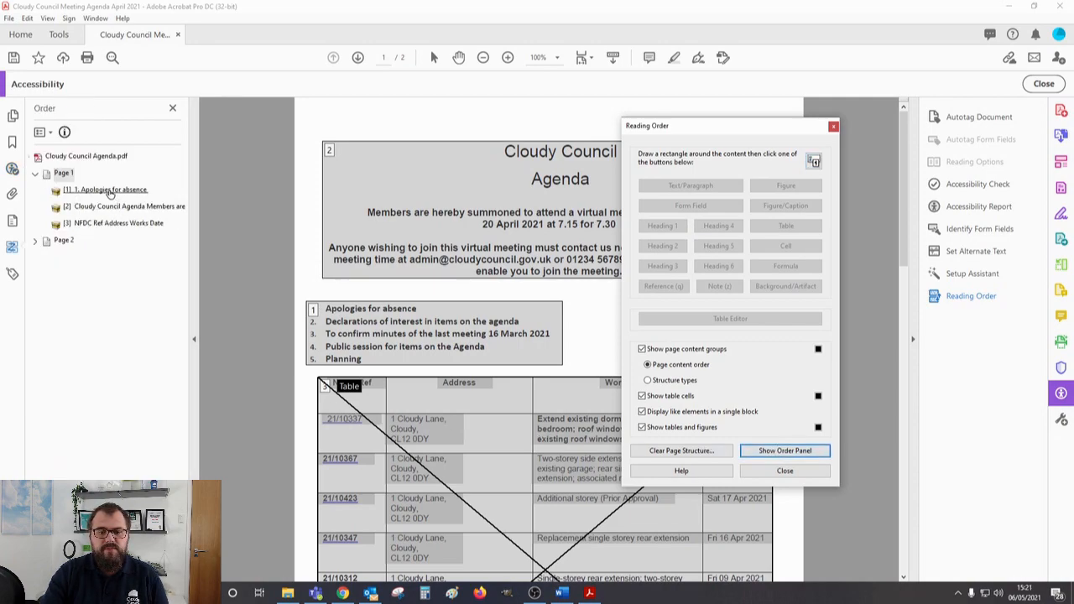
- Move the Cloudy Council Agenda heading block ahead of the Apologies for absence block in page 1's reading order
click(89, 210)
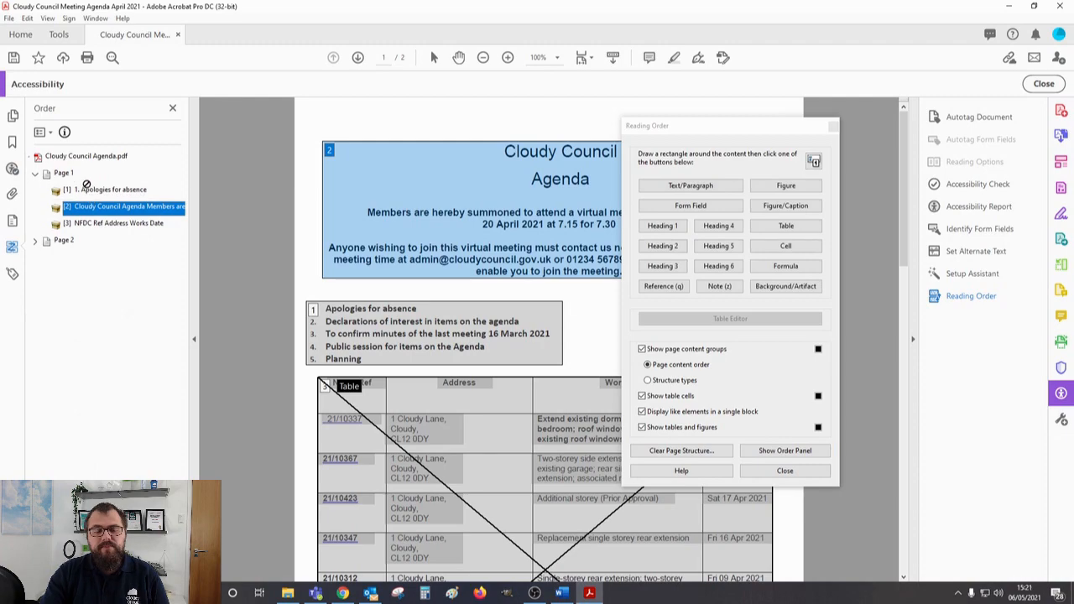
drag(68, 180, 63, 173)
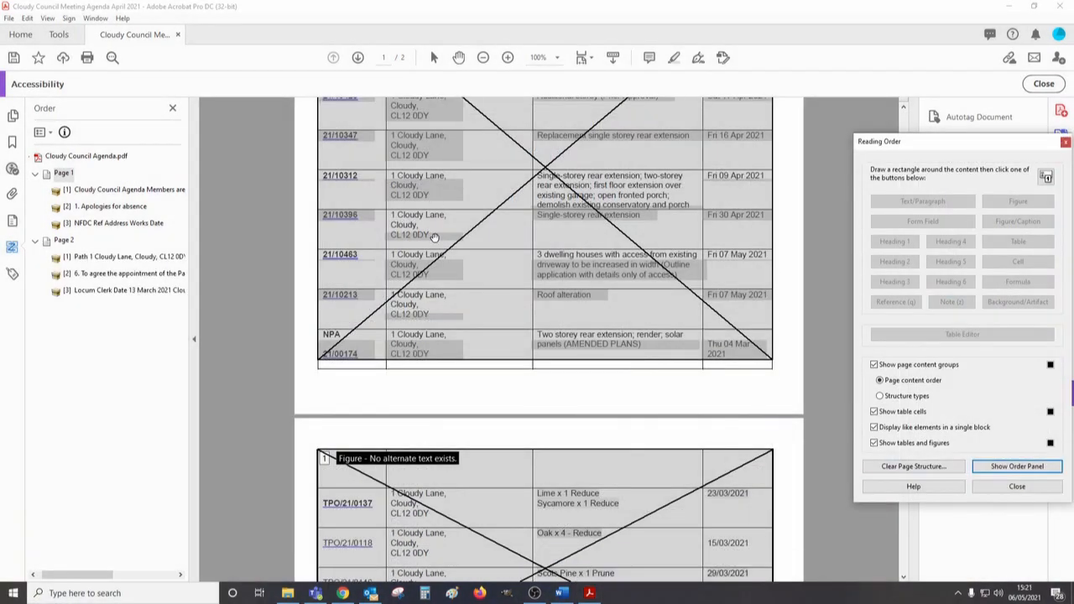
- Delete the item structure of the page 2 planning table that is wrongly tagged as a figure without alternate text
scroll(445, 239, down, 5)
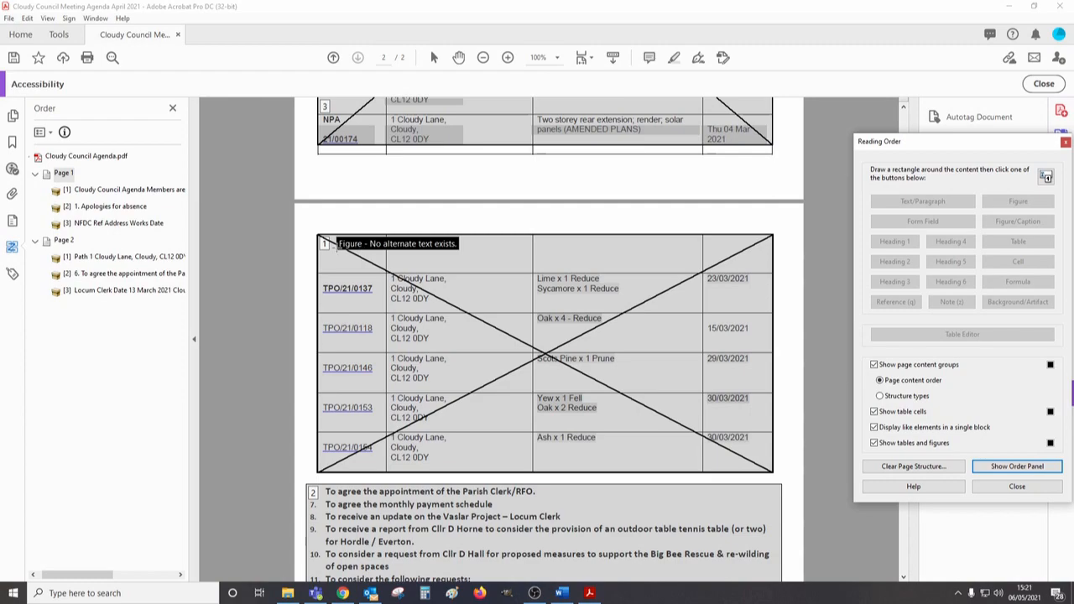
click(323, 245)
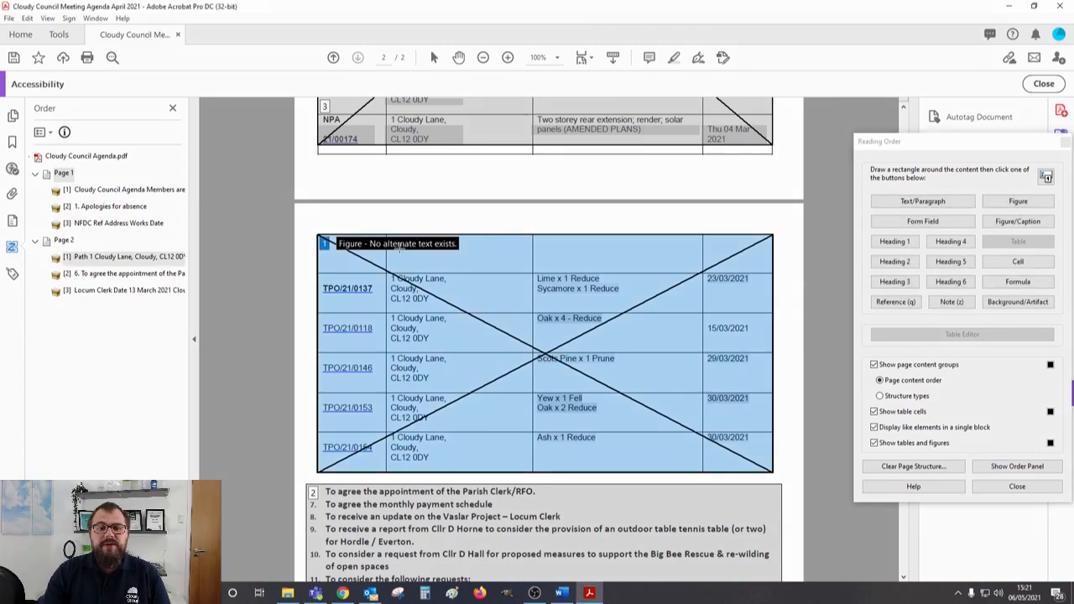
click(35, 172)
right_click(76, 207)
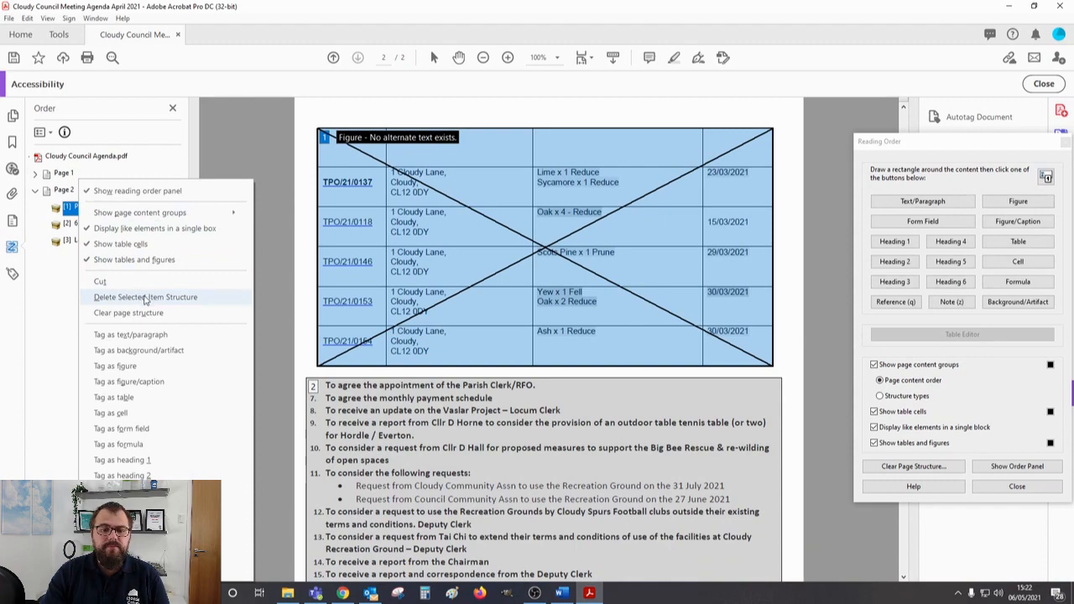
click(145, 298)
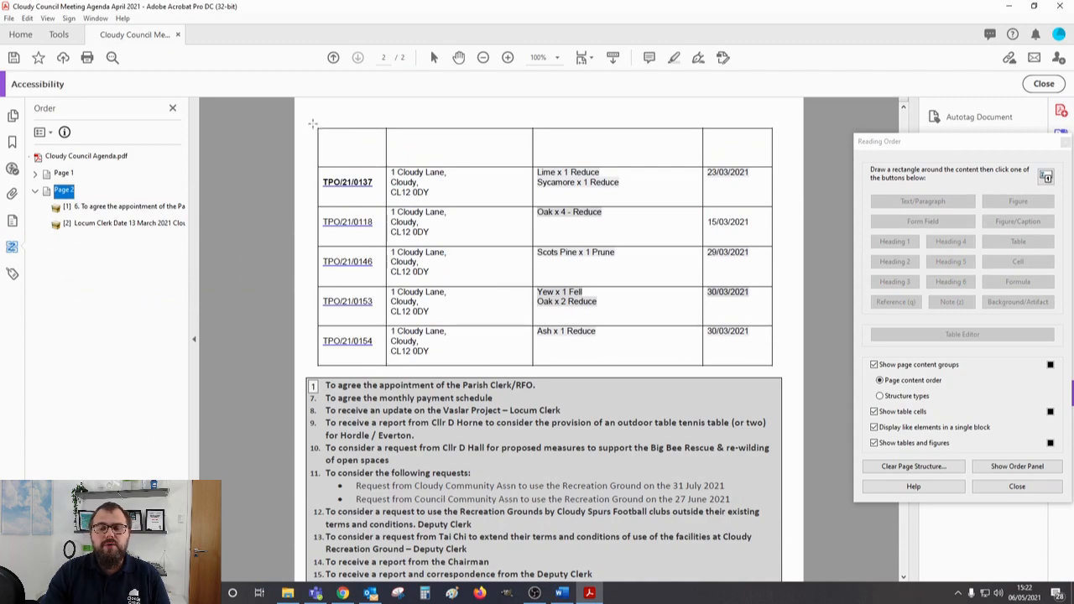
- Tag the whole planning grid at the start of page 2 as a table and close the Reading Order settings
drag(312, 122, 778, 371)
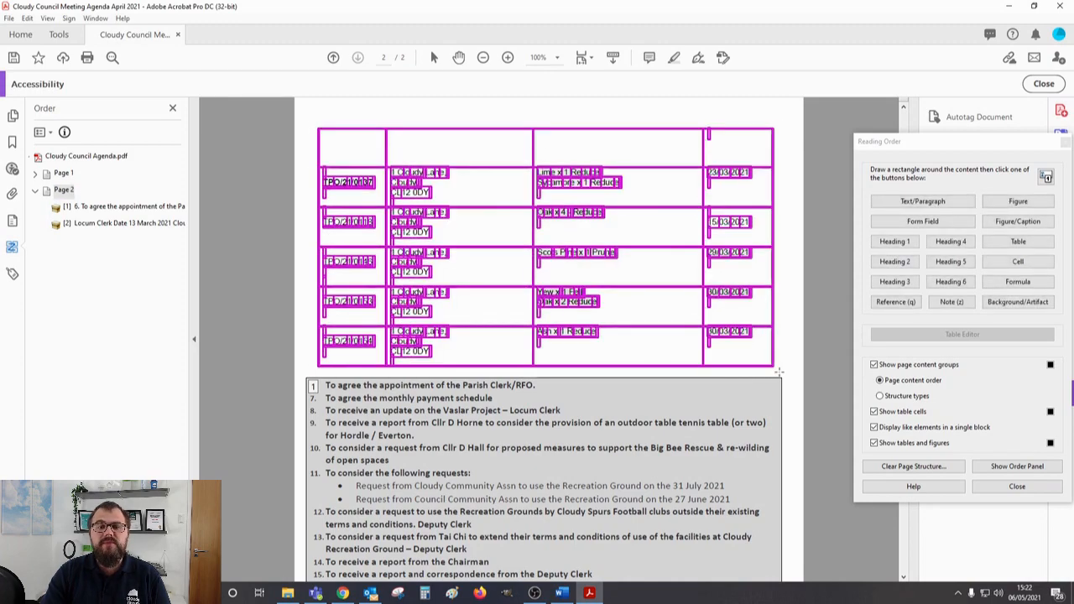
click(1013, 244)
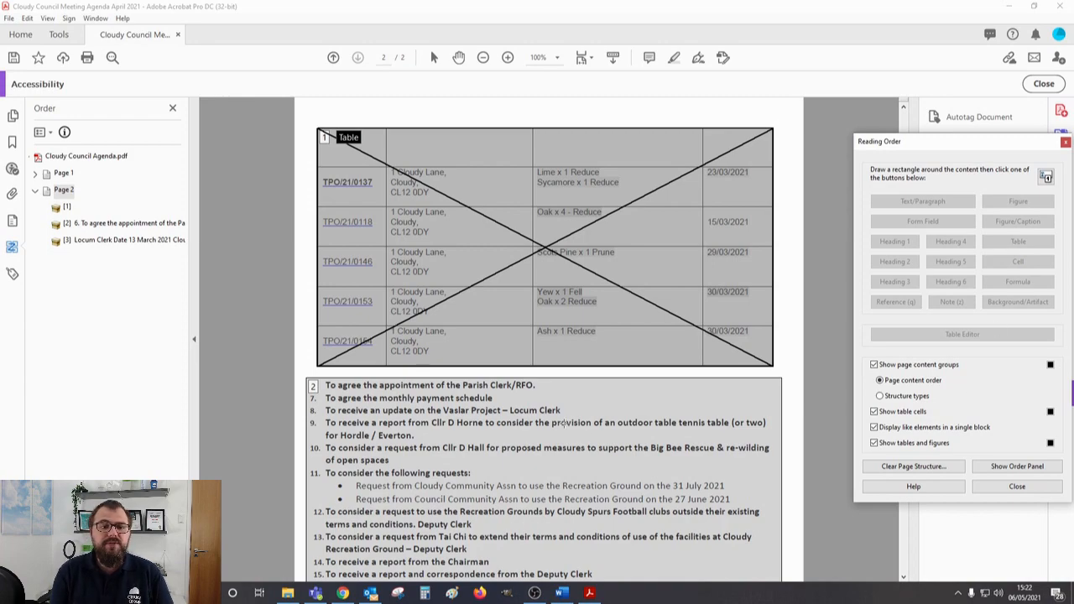
scroll(444, 345, down, 5)
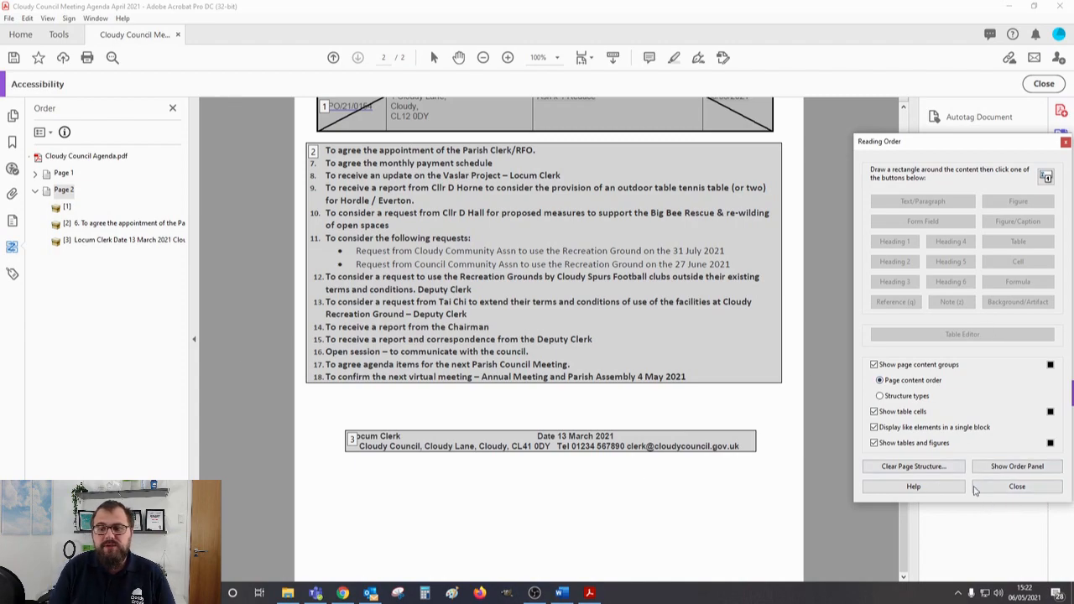
click(1006, 491)
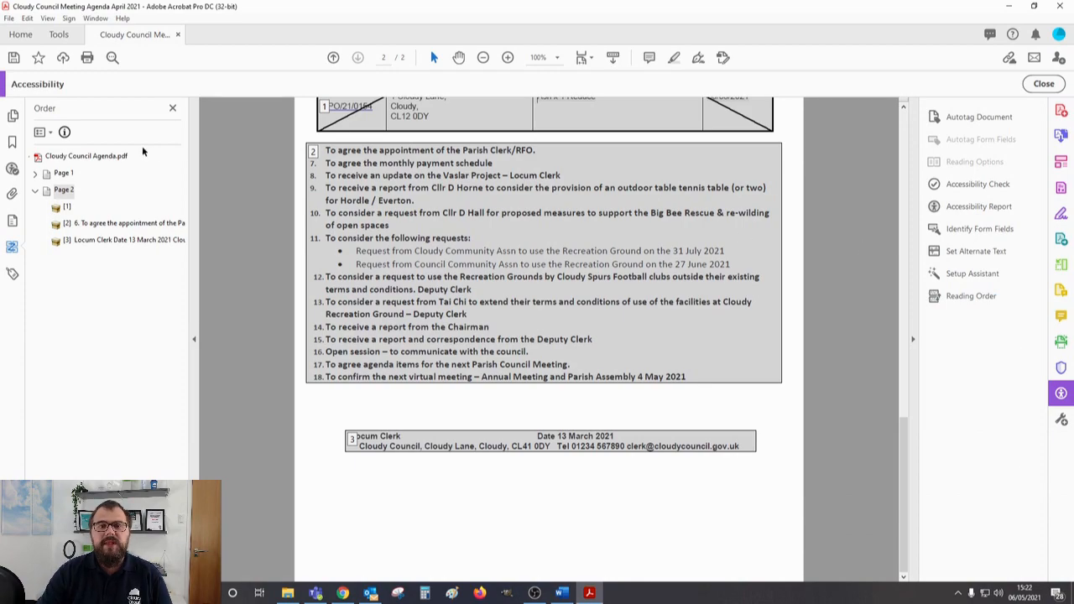
- Return to the accessibility check results and mark the Logical Reading Order rule as passed
click(12, 169)
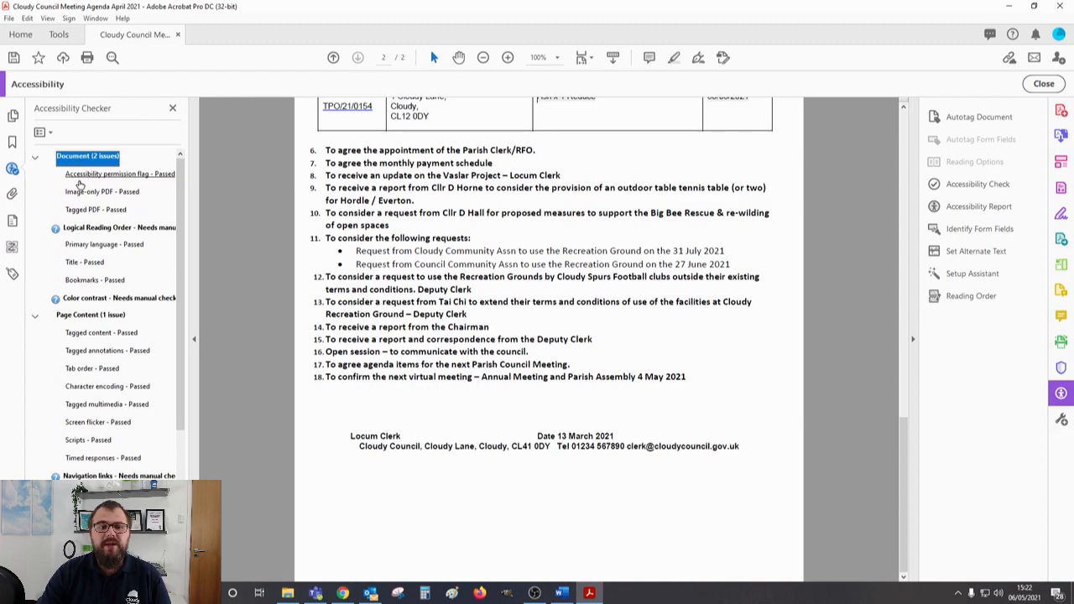
right_click(107, 233)
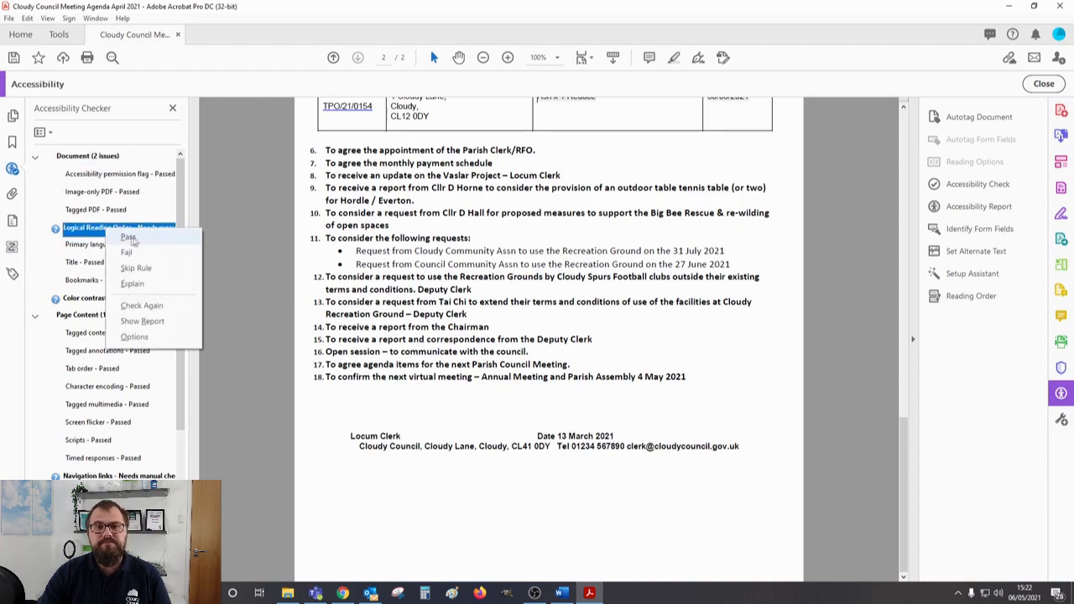
click(128, 238)
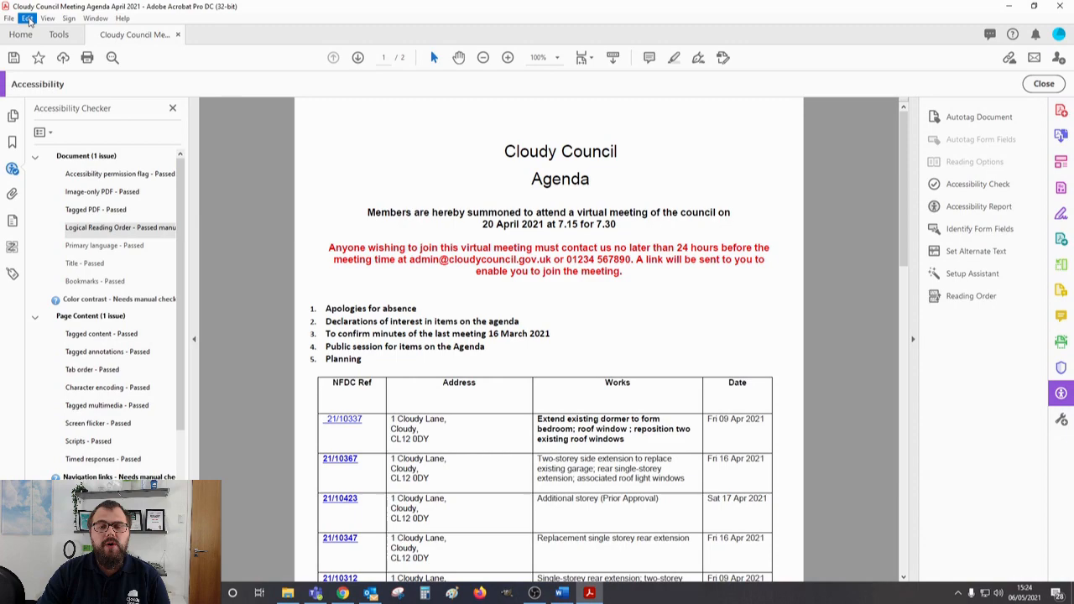
- Set the Accessibility preferences to replace document colors with the high-contrast combination Black text on white
click(29, 21)
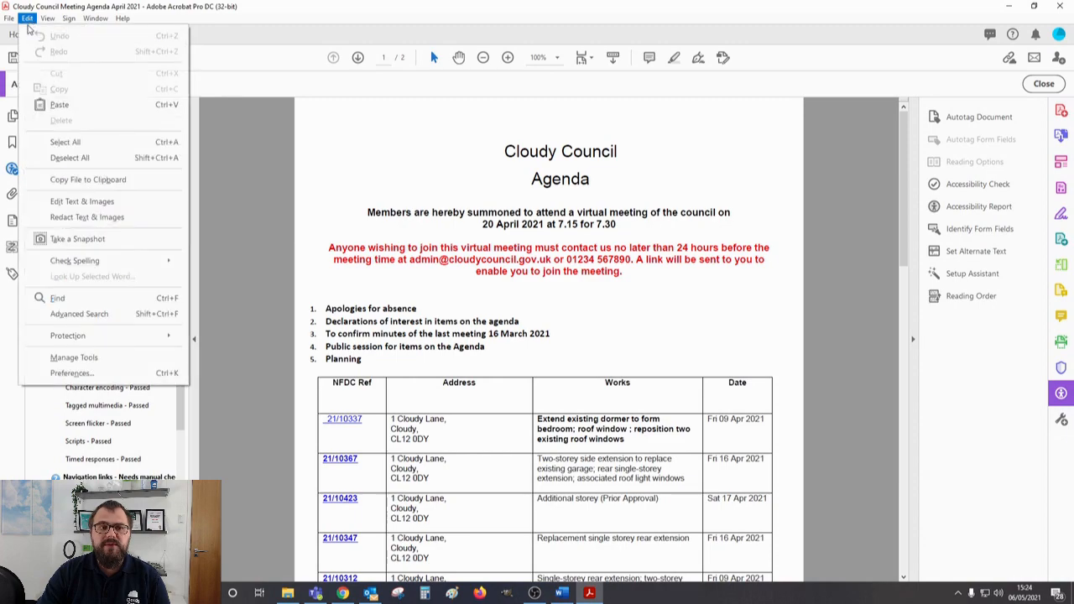
click(69, 374)
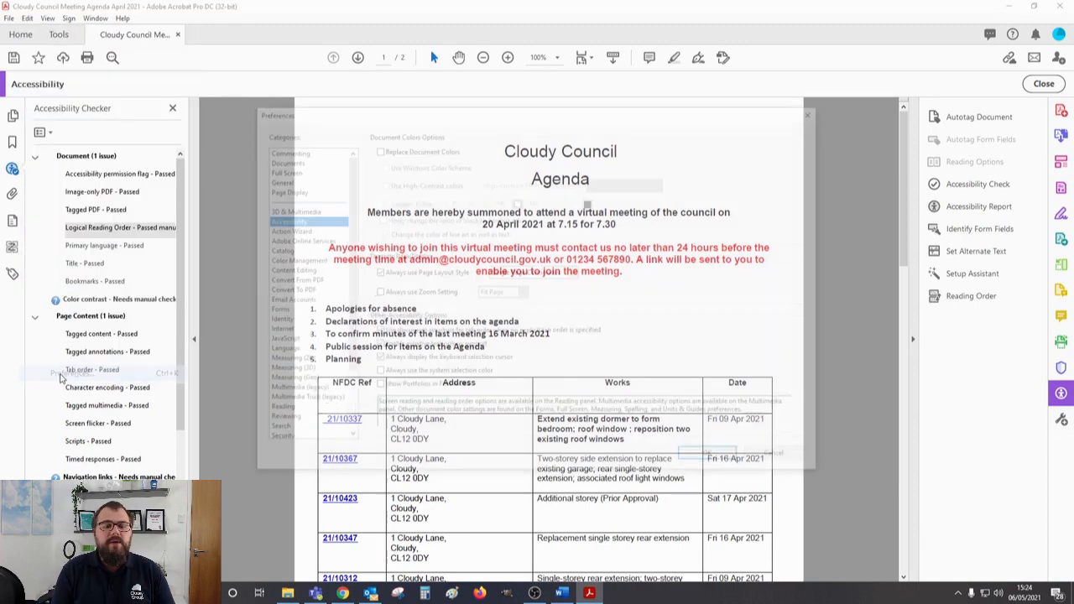
click(376, 149)
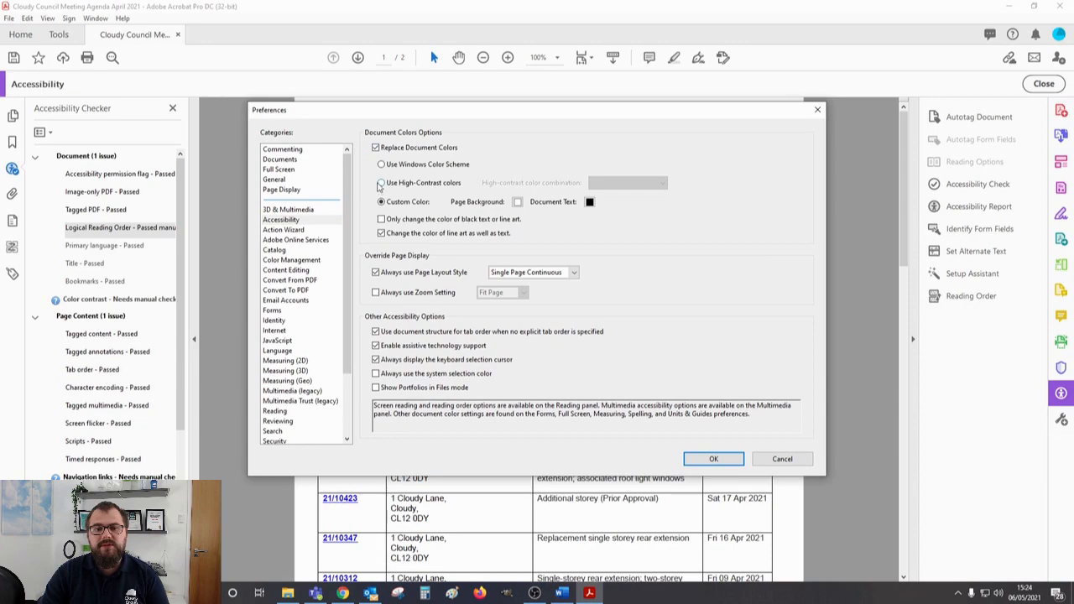
click(382, 184)
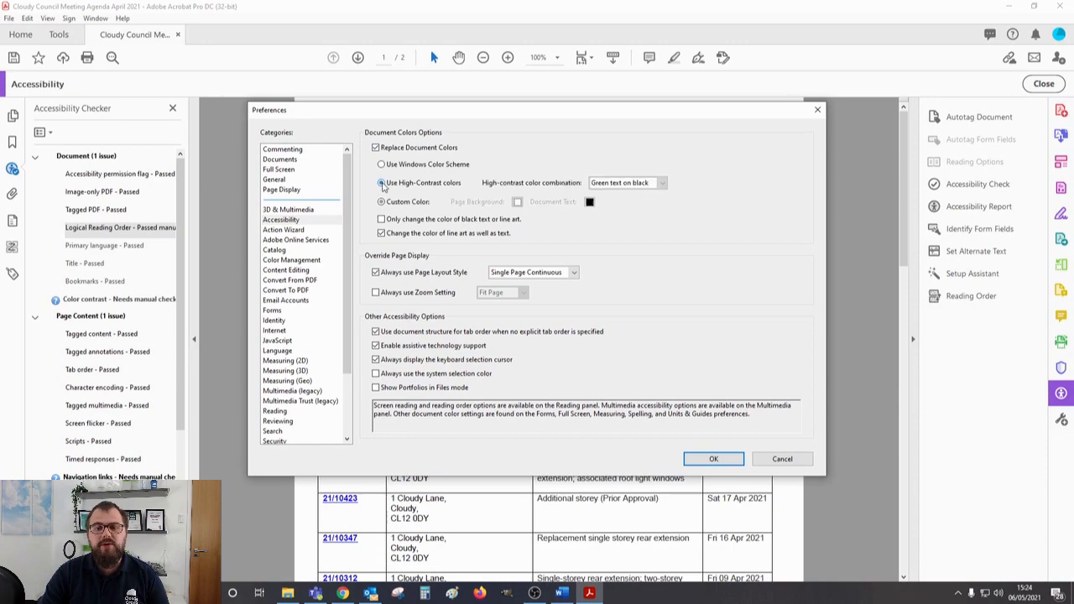
click(661, 185)
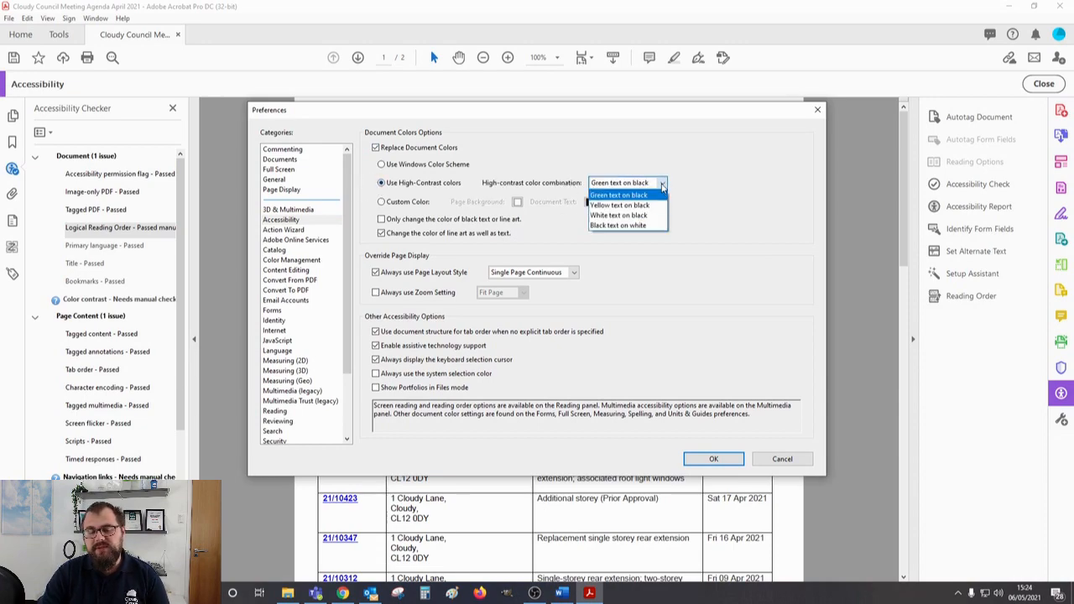
click(618, 226)
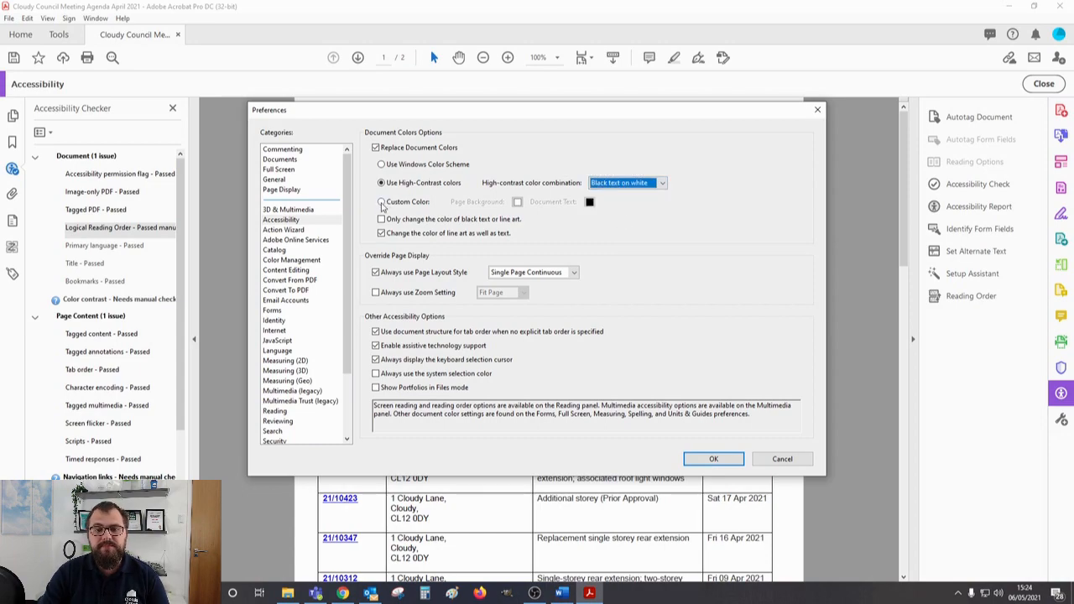
click(713, 458)
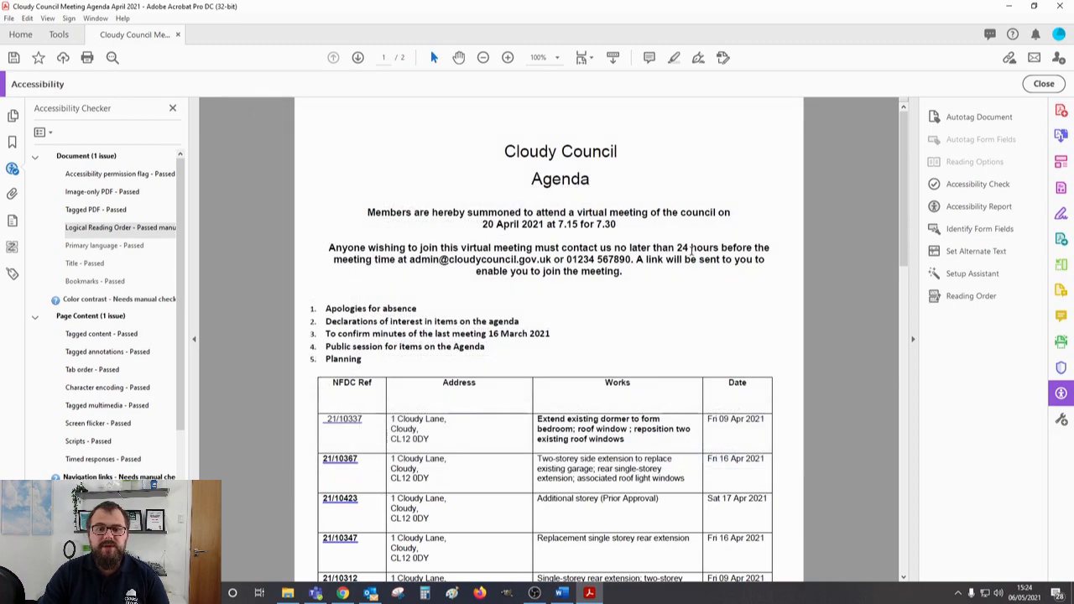
- Check the recolored joining-instructions paragraph on page 1 and mark the Color contrast rule as passed
drag(697, 261, 329, 247)
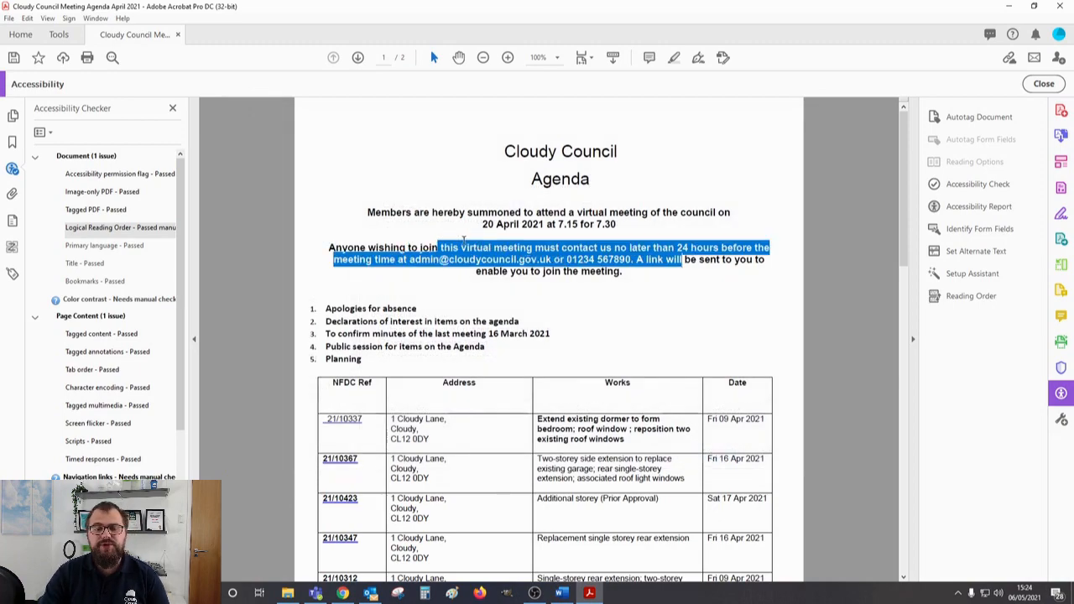
click(696, 260)
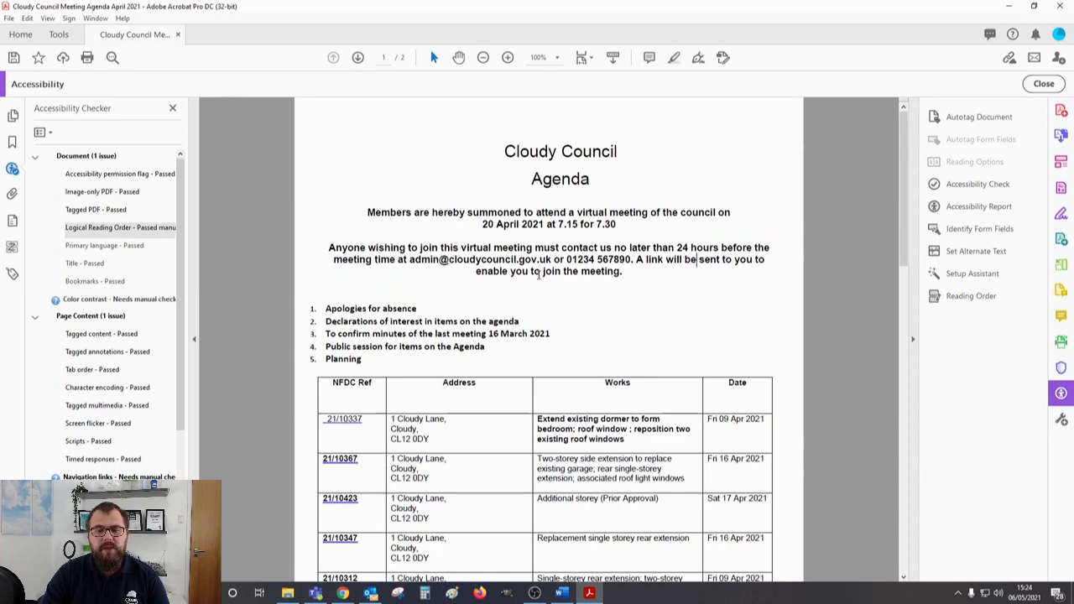
right_click(90, 299)
click(104, 306)
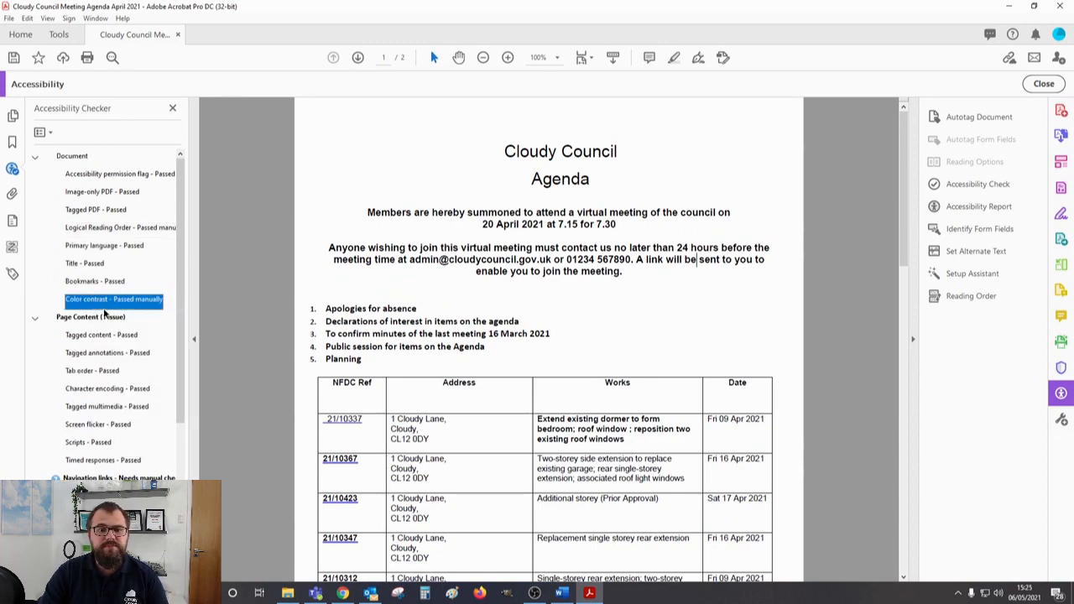
- Review the failed Tables rules and locate the element that fails the Headers check in the agenda
scroll(101, 377, down, 5)
click(89, 505)
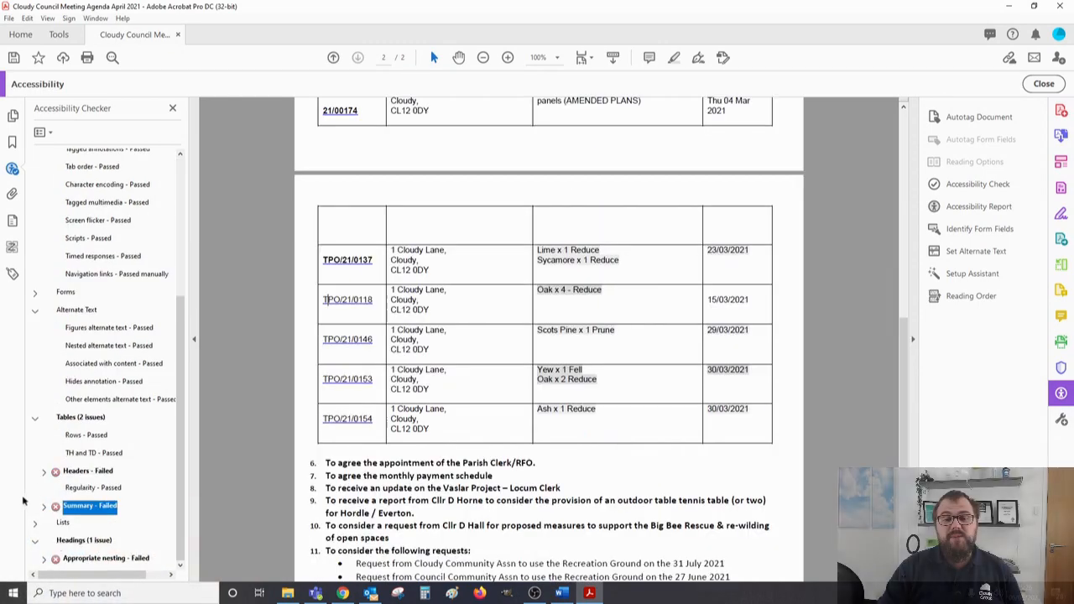
click(88, 472)
right_click(86, 475)
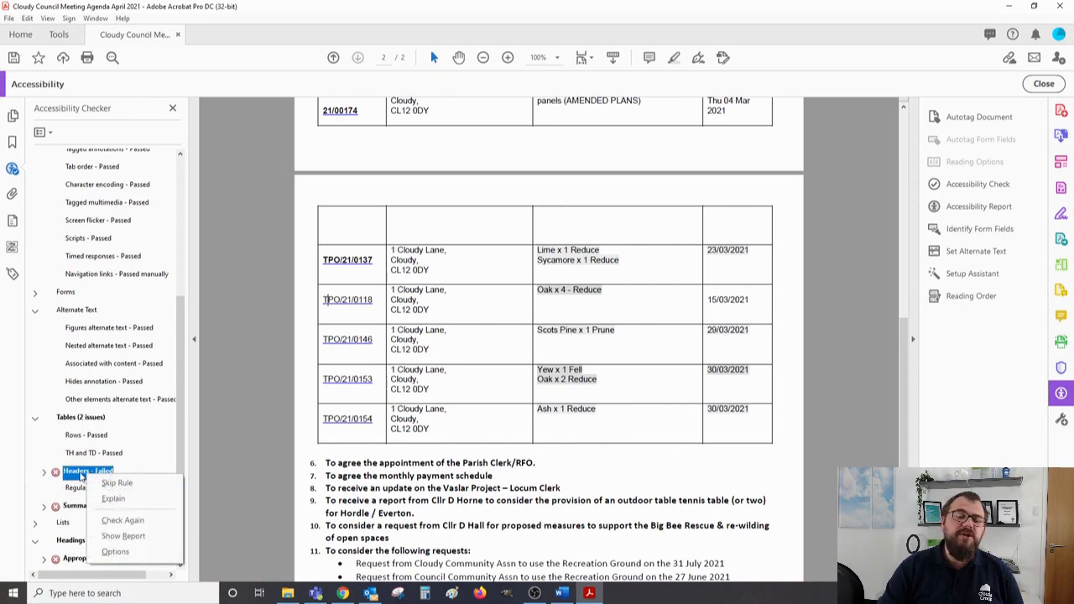
click(79, 475)
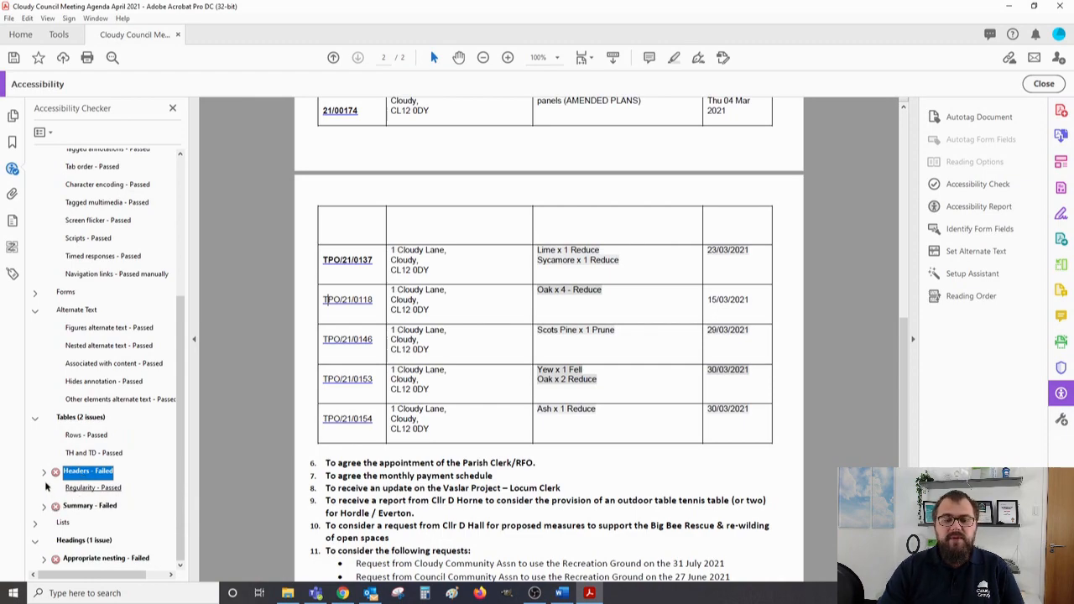
click(43, 472)
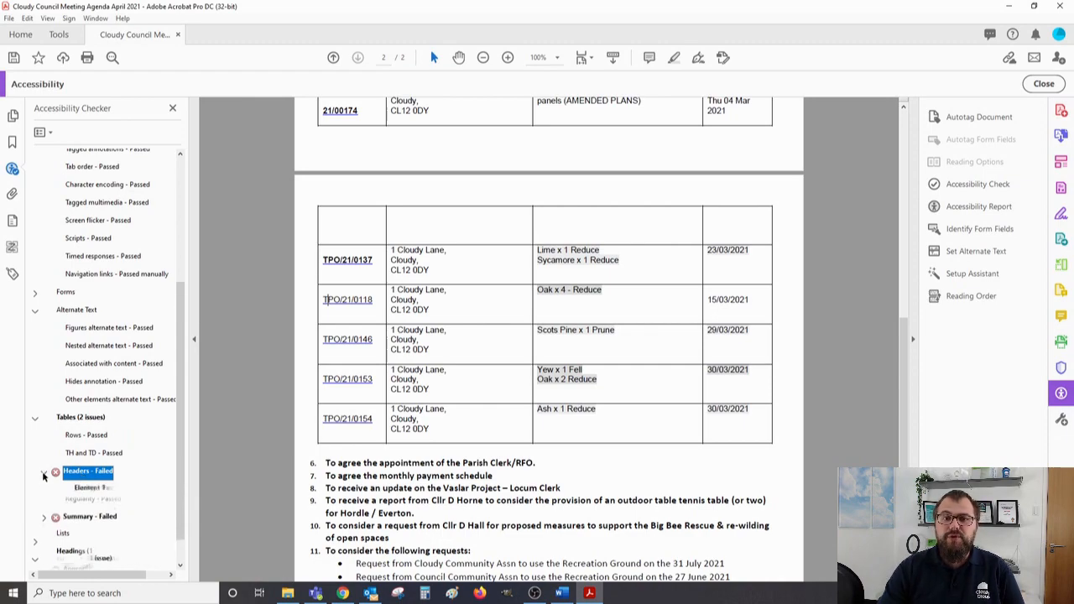
click(89, 488)
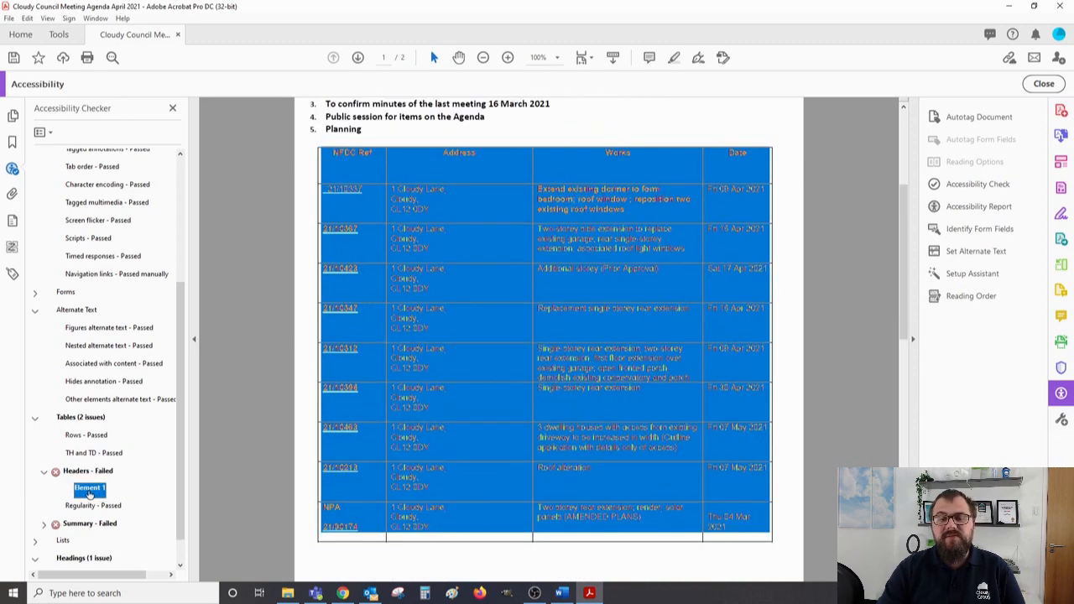
- Open the page 1 planning table in the Table Editor through the Reading Order settings
click(971, 295)
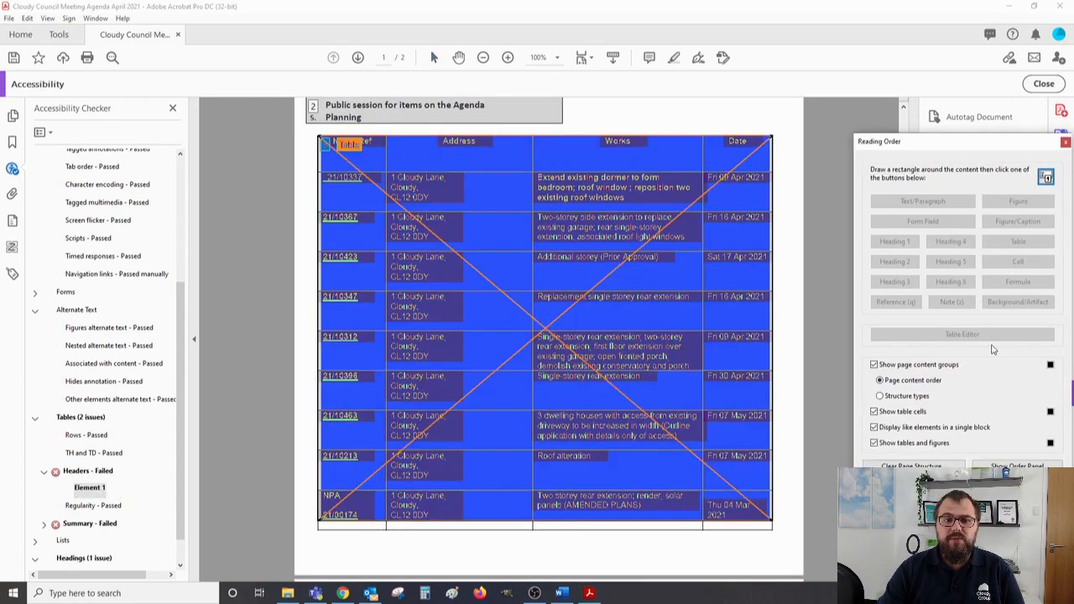
click(494, 263)
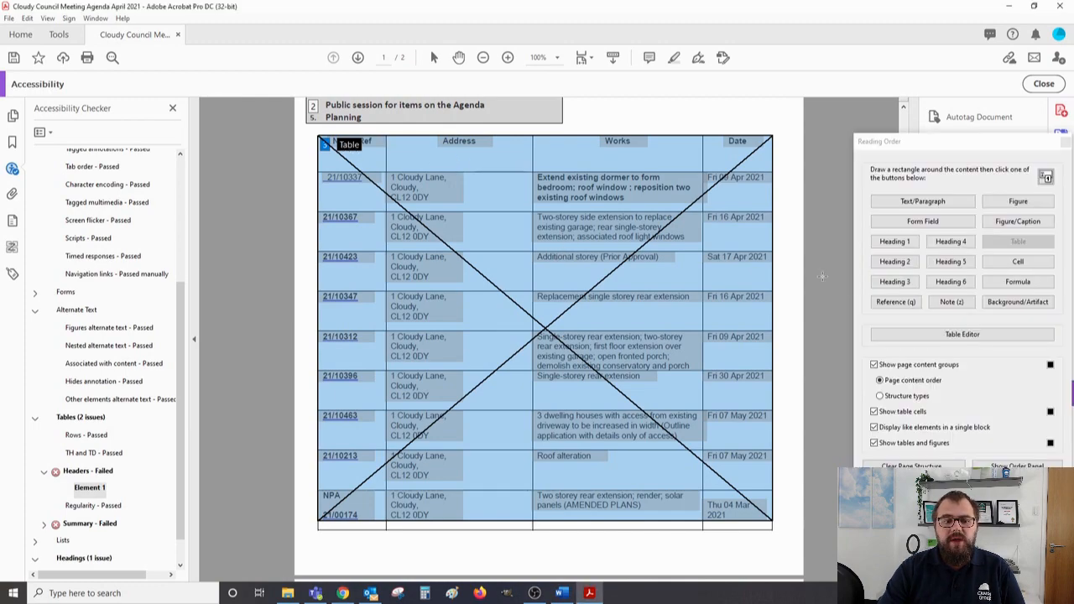
click(961, 334)
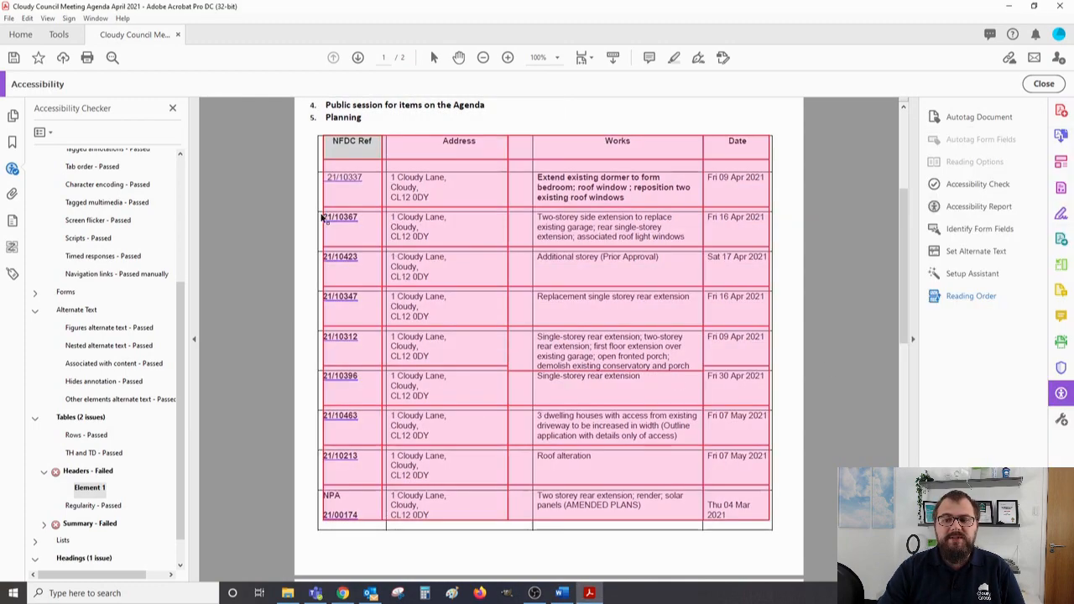
- Define the planning table's top-row cells, NFDC Ref through Date, as header cells with Column scope and recheck the Headers rule
drag(335, 144, 756, 157)
right_click(571, 144)
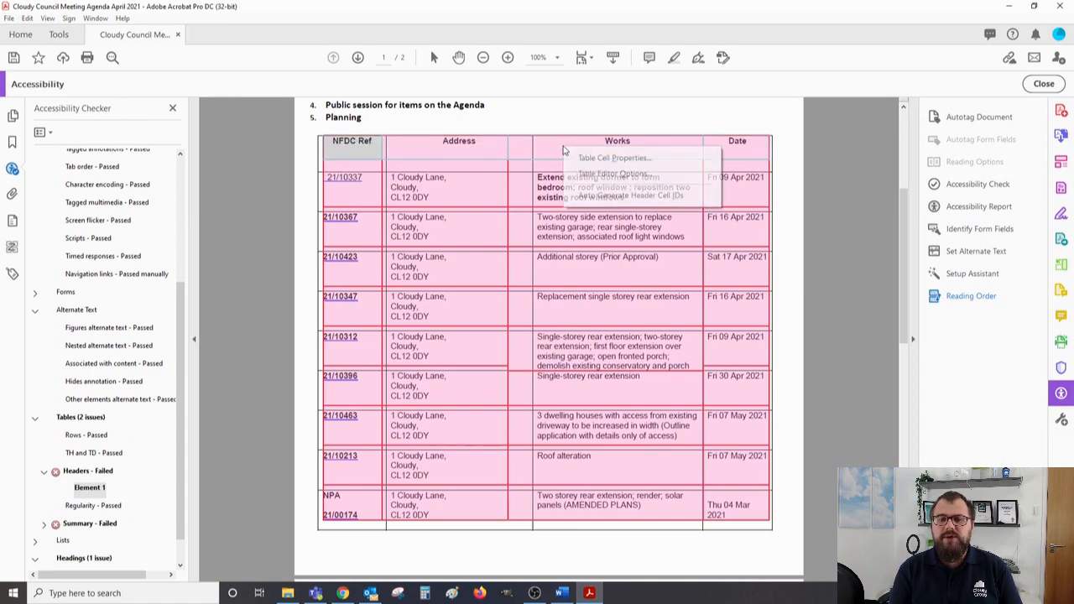
click(621, 158)
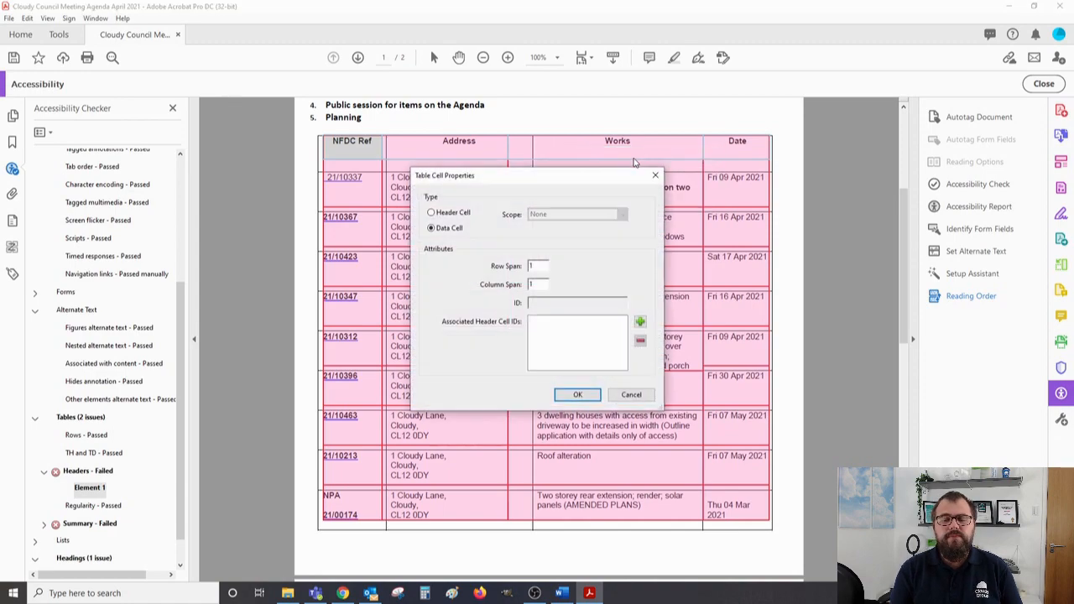
click(431, 213)
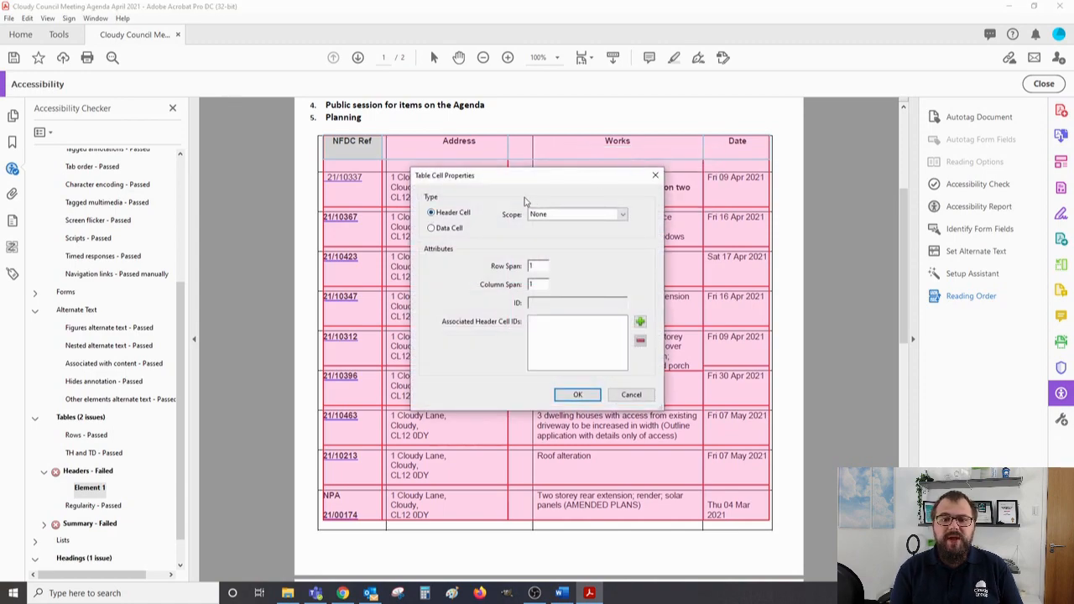
click(623, 216)
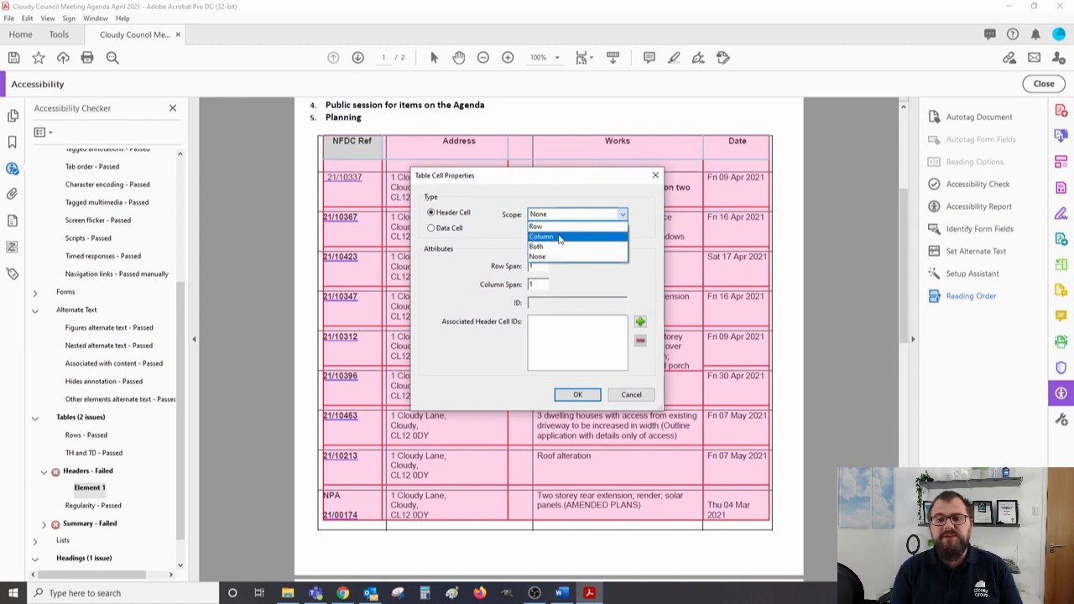
click(577, 238)
click(578, 395)
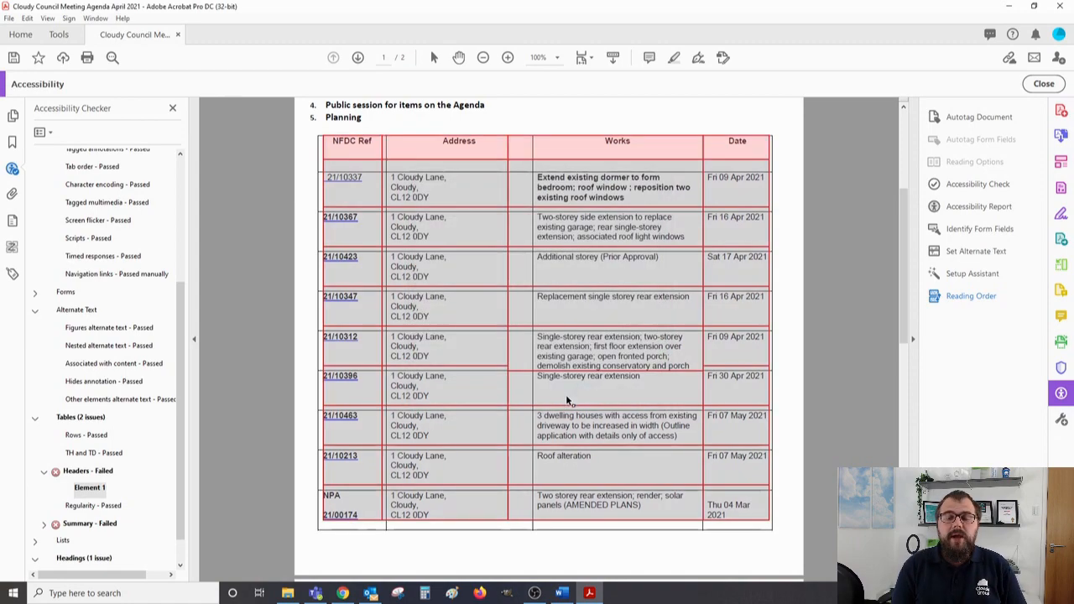
right_click(87, 474)
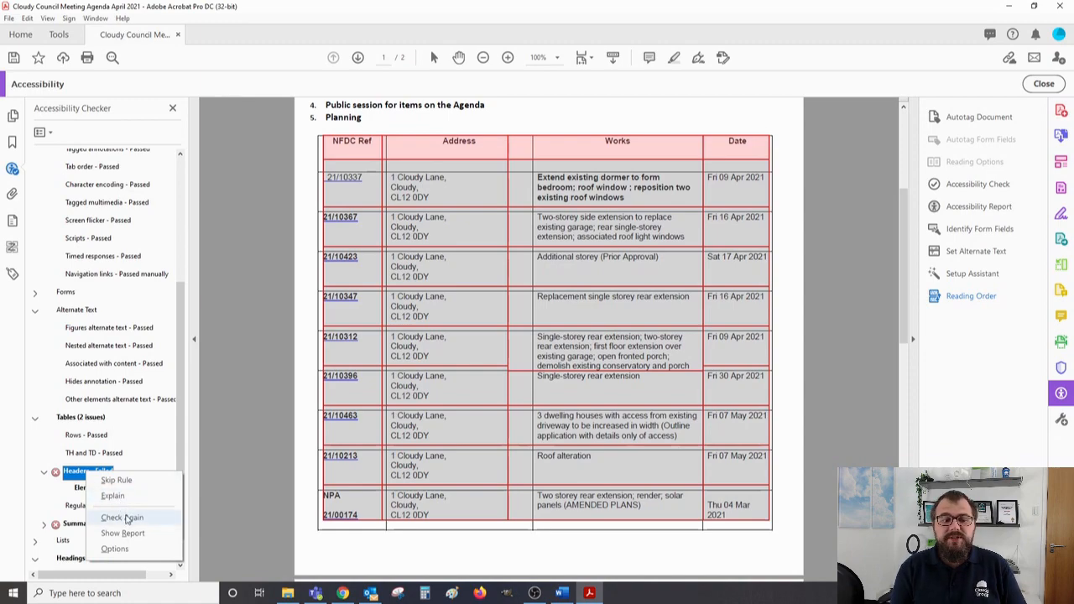
click(123, 521)
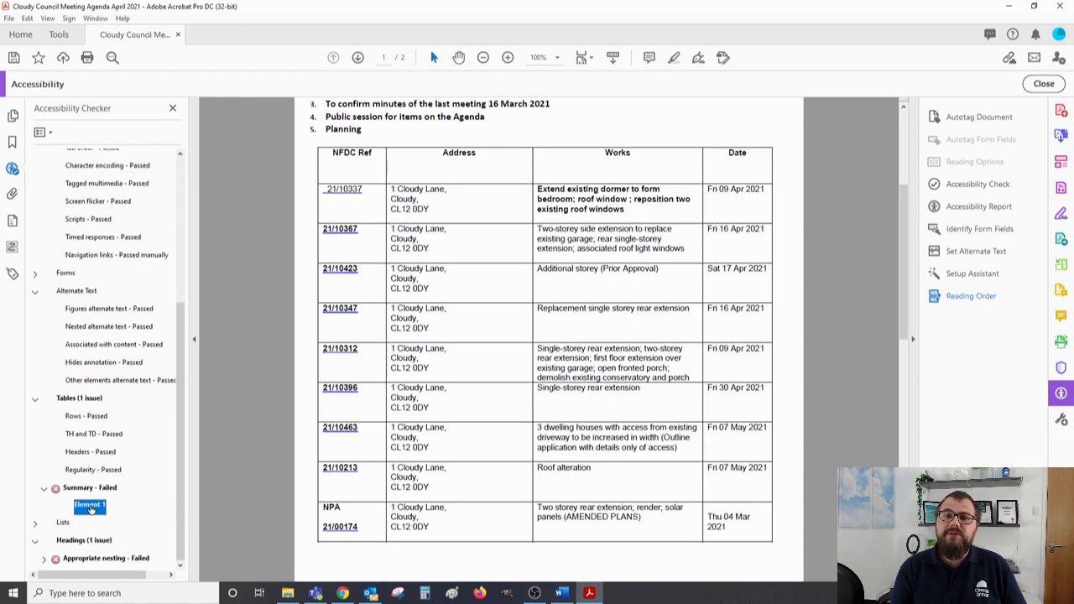
- Give the page 1 planning table the summary "This table lists planning applications to be discussed."
click(973, 298)
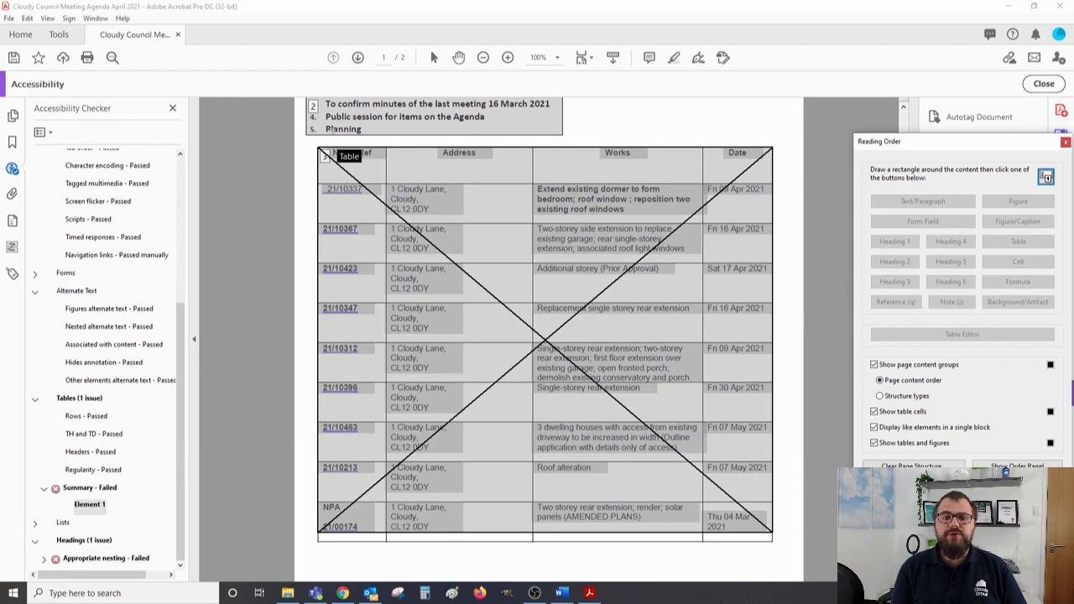
click(348, 164)
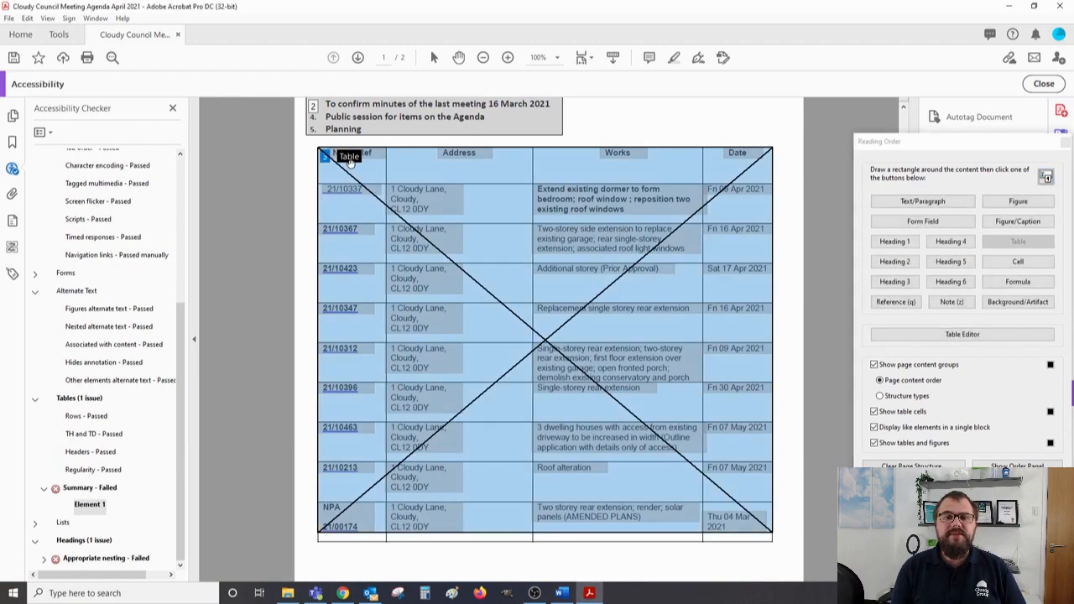
right_click(351, 167)
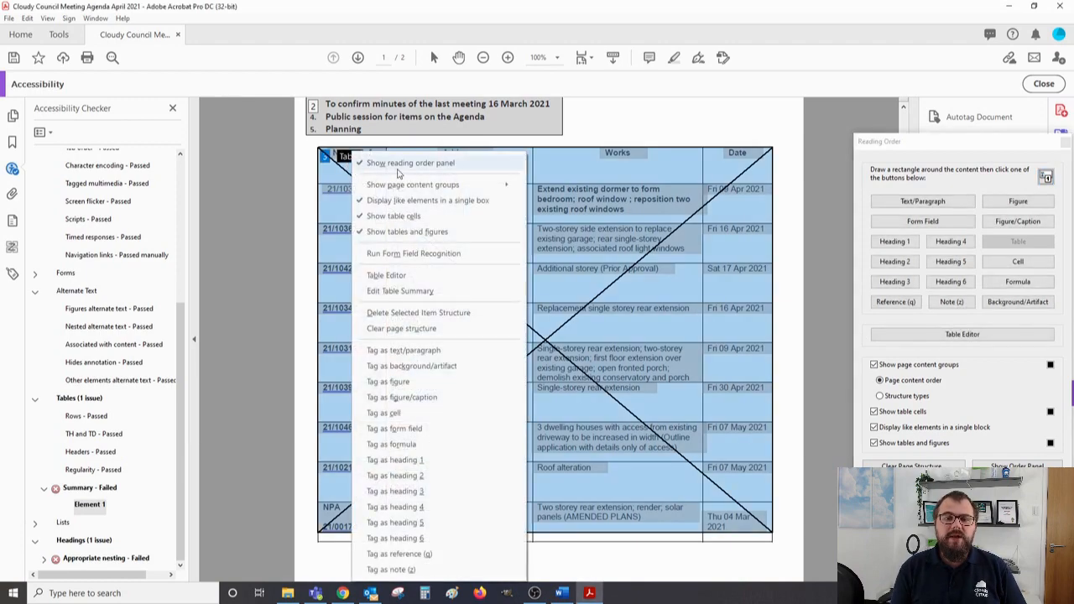
click(391, 291)
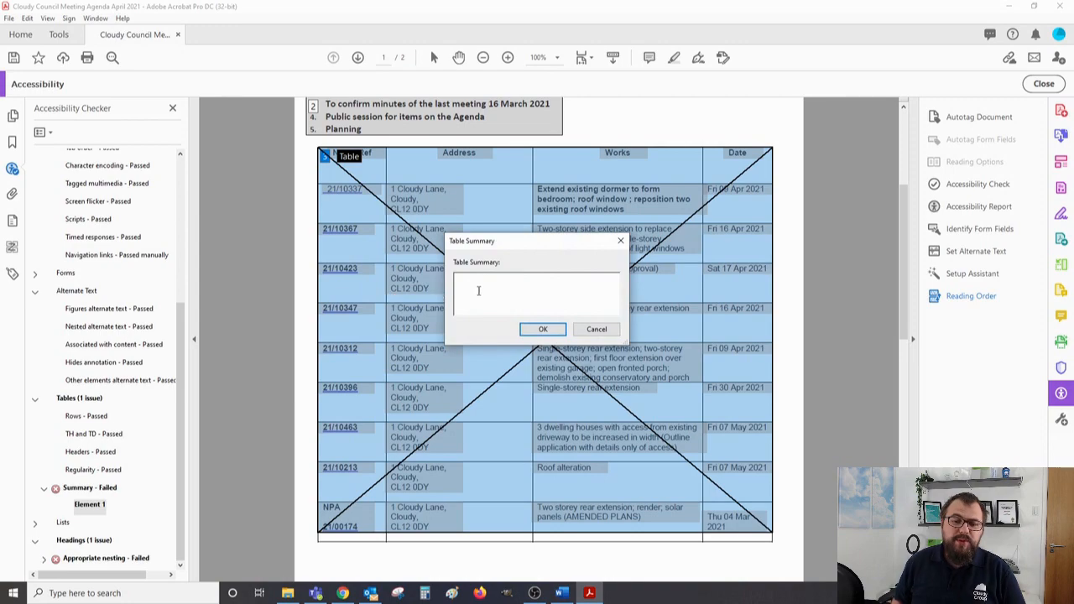
text(This table lists planning applications to be discussed.)
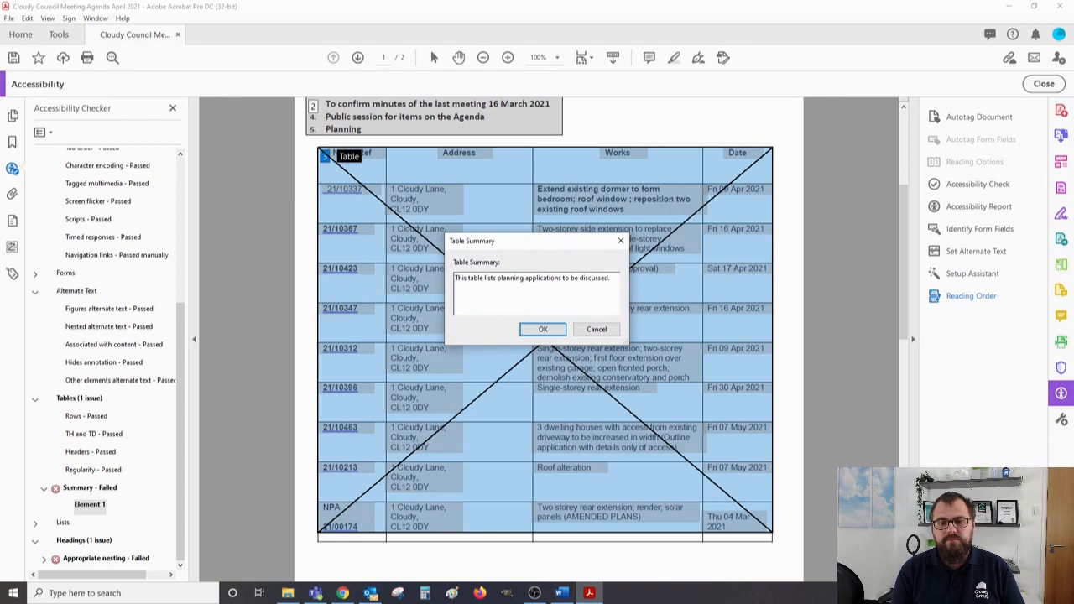
click(543, 329)
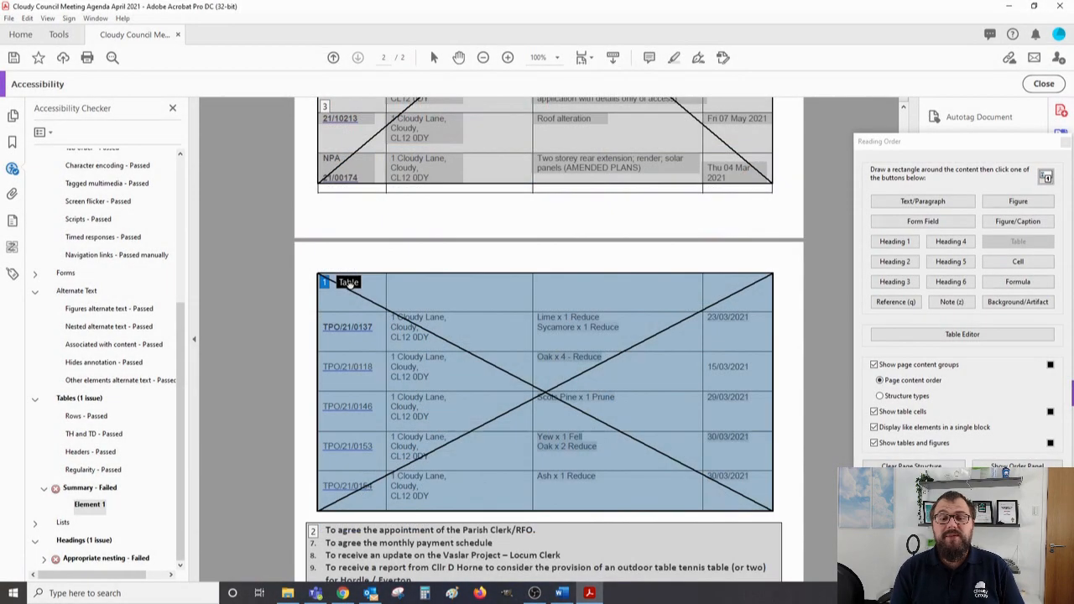
- Add a summary starting "Planning summary table" that marks the page 2 table as a continuation, and recheck the Summary rule
right_click(349, 285)
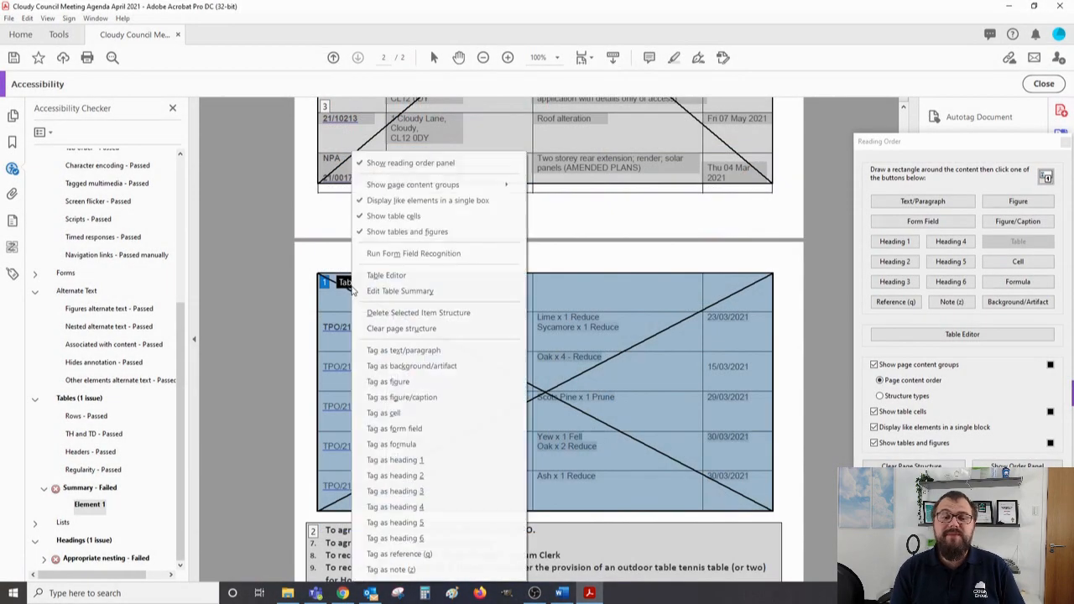
click(394, 293)
text(P)
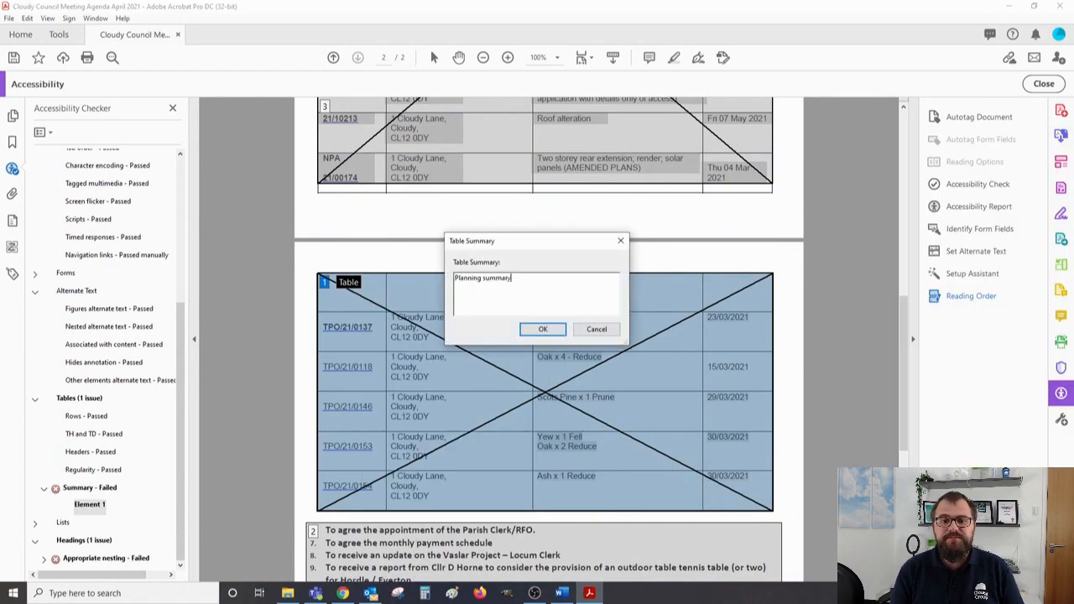
click(543, 329)
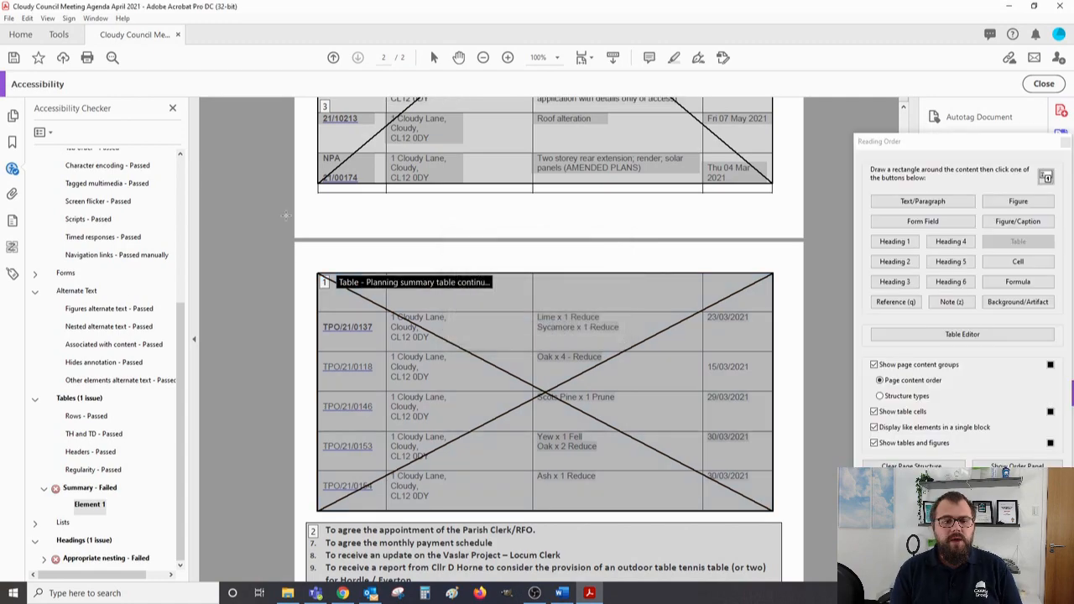
right_click(90, 506)
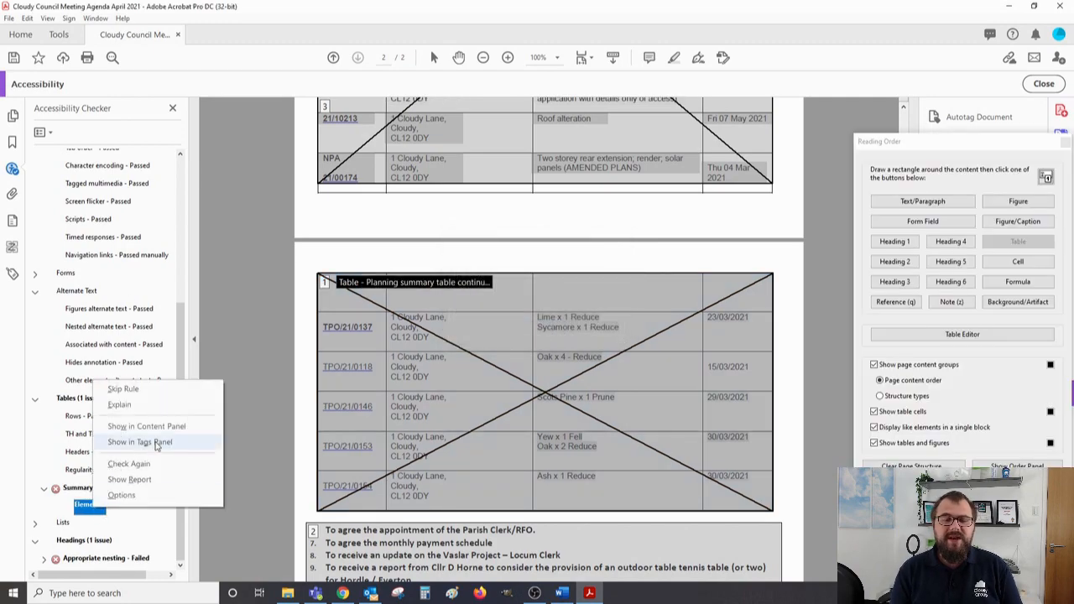
click(123, 467)
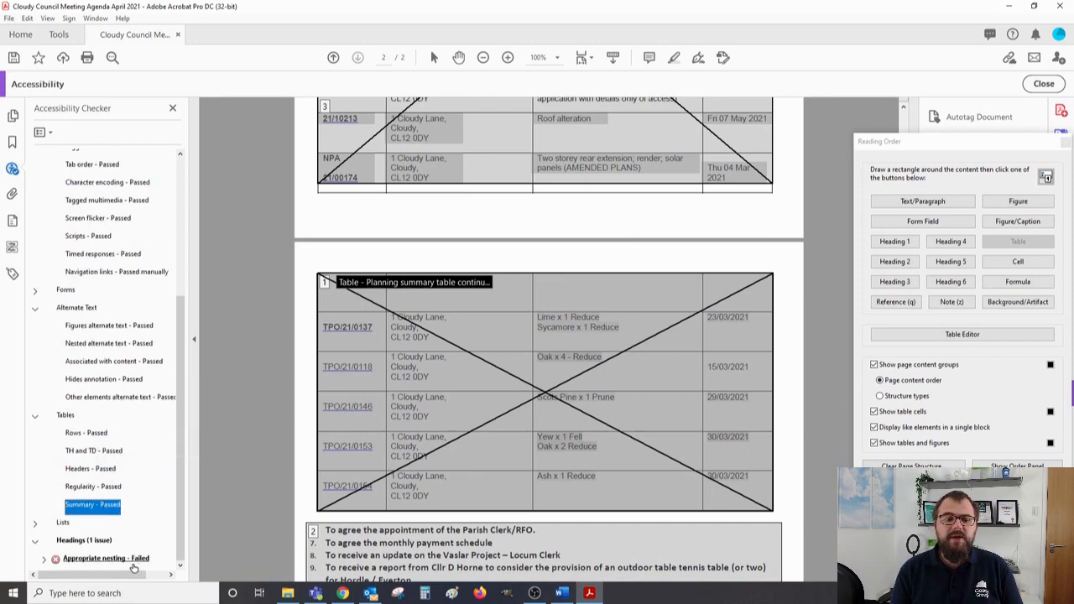
- Locate both elements that fail the Appropriate nesting check under Headings in the document
click(45, 560)
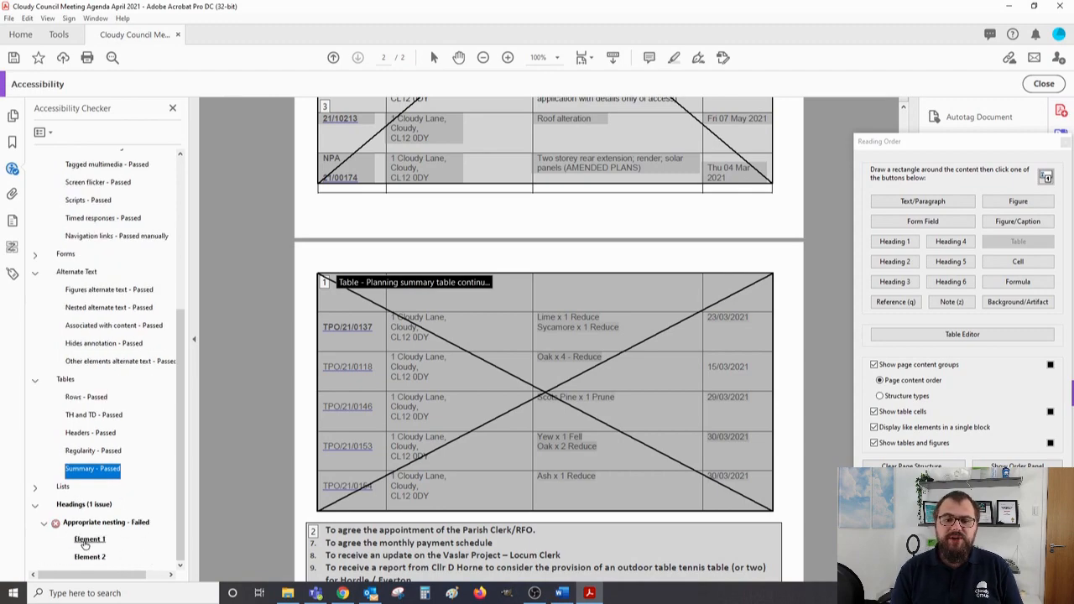
click(85, 543)
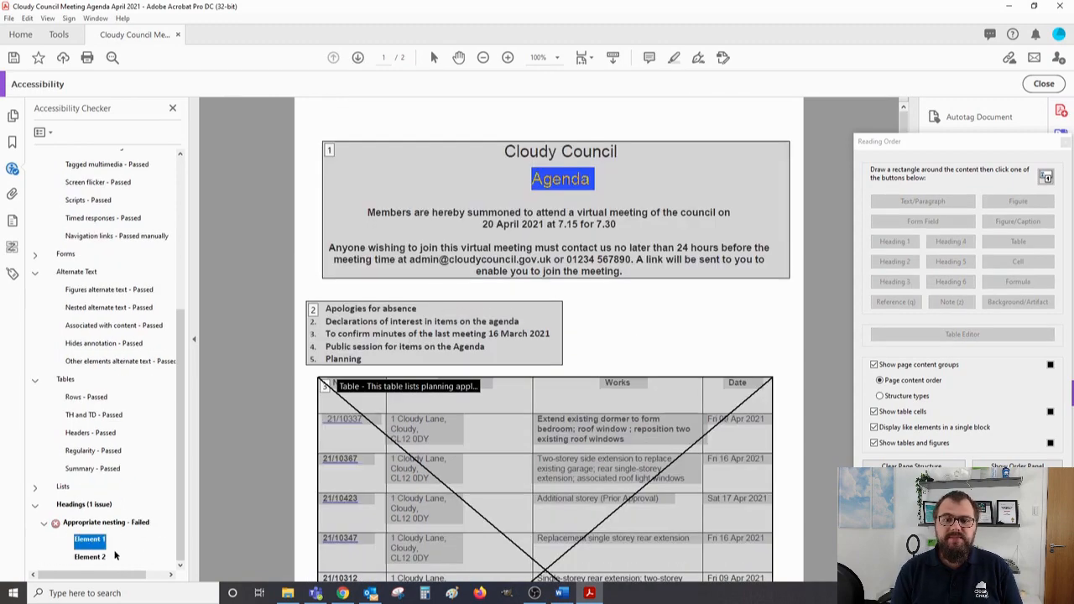
click(94, 557)
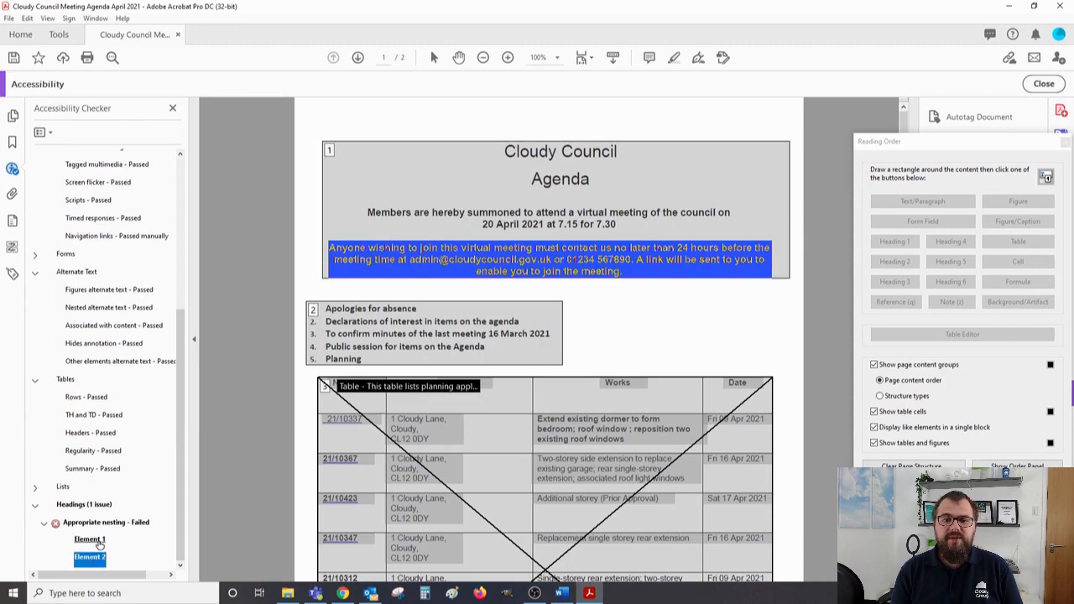
click(94, 541)
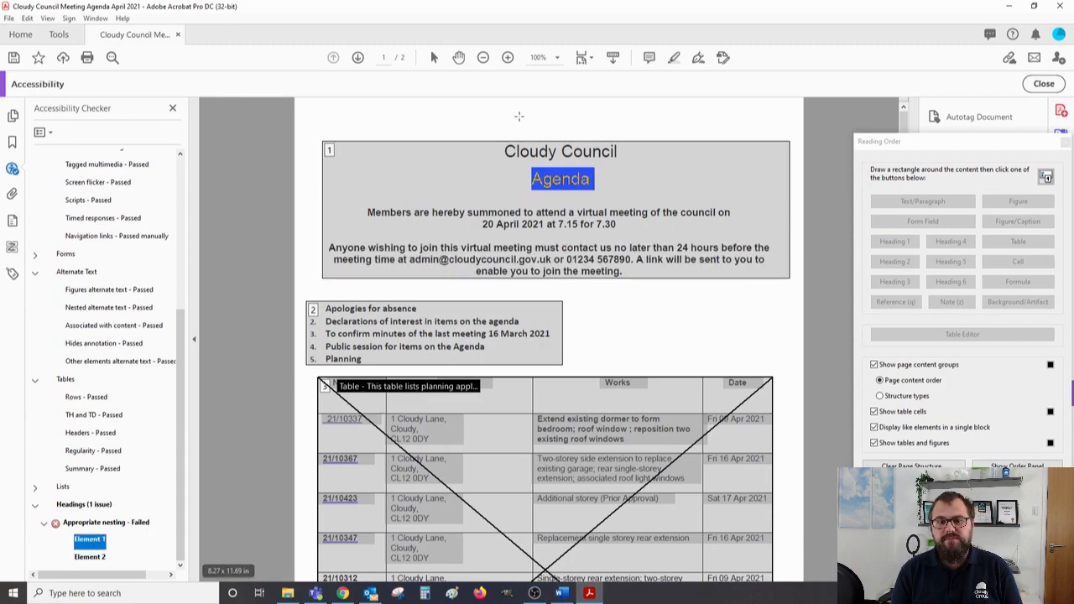
- Tag the "Cloudy Council Agenda" title lines on page 1 as Heading 1
click(1045, 177)
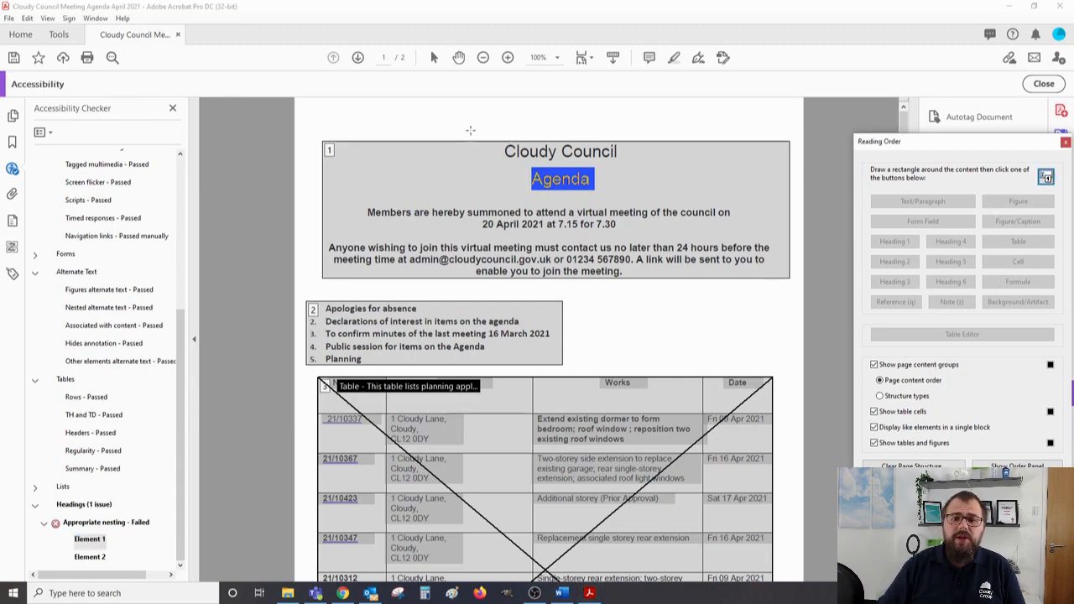
drag(470, 130, 651, 202)
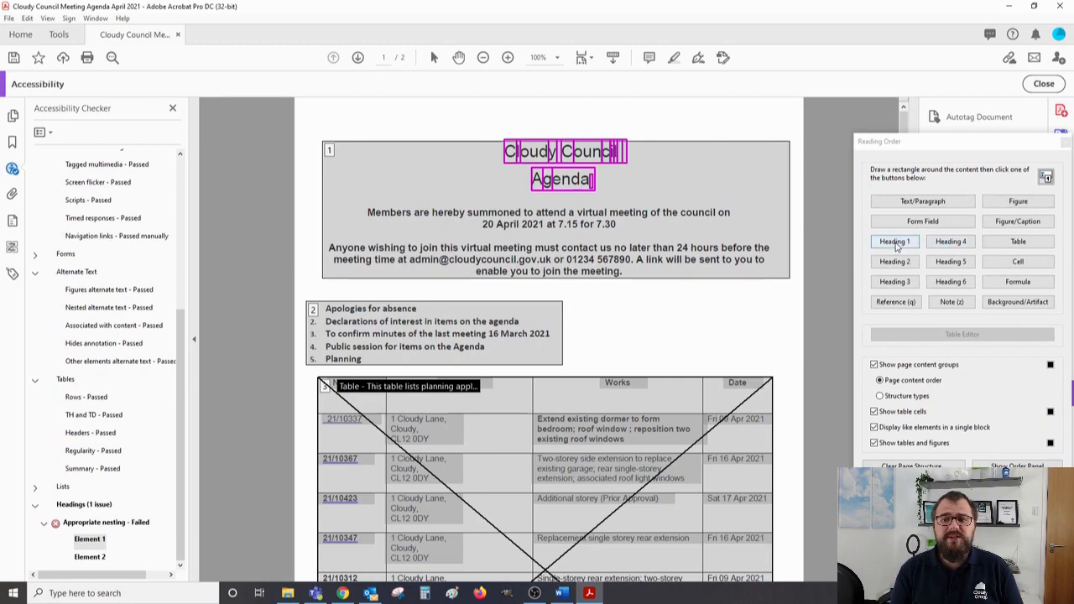
click(895, 241)
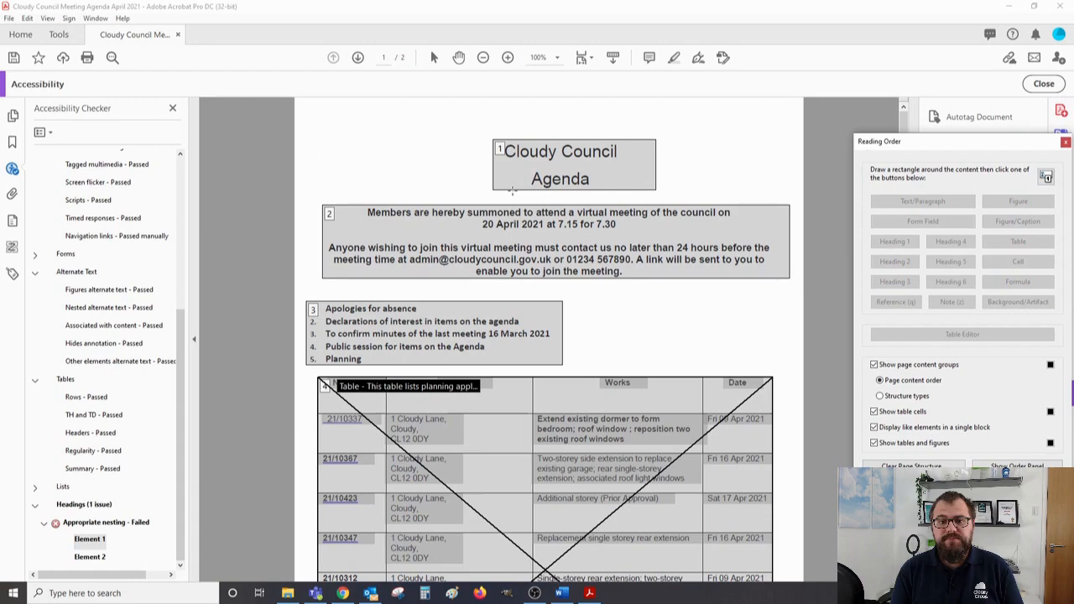
- Tag the meeting summons and joining instructions block as Text/Paragraph, close the reading order settings and recheck the Appropriate nesting rule
click(331, 214)
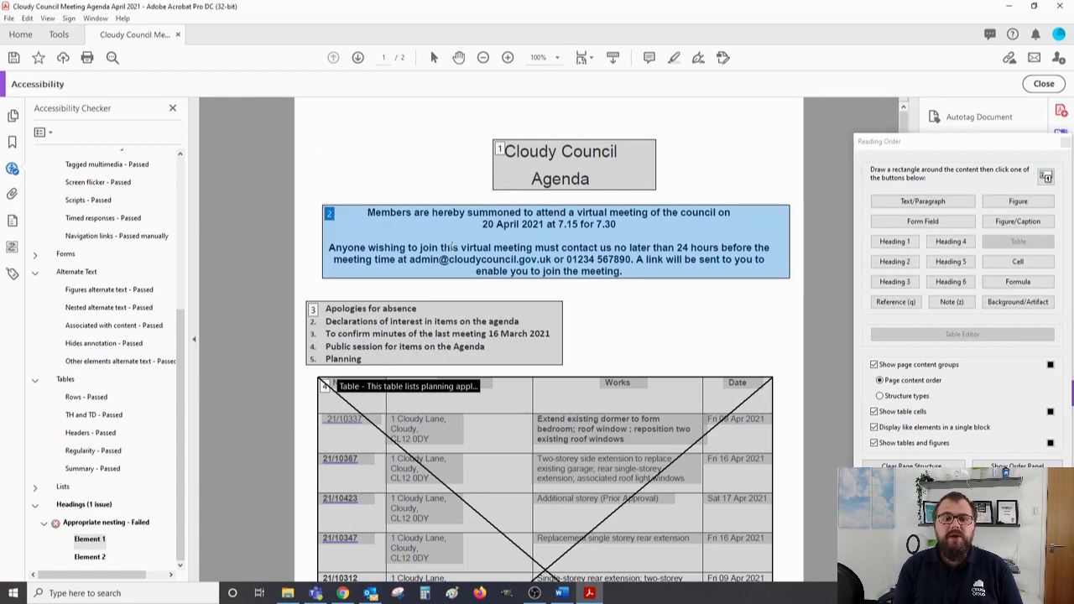
click(925, 203)
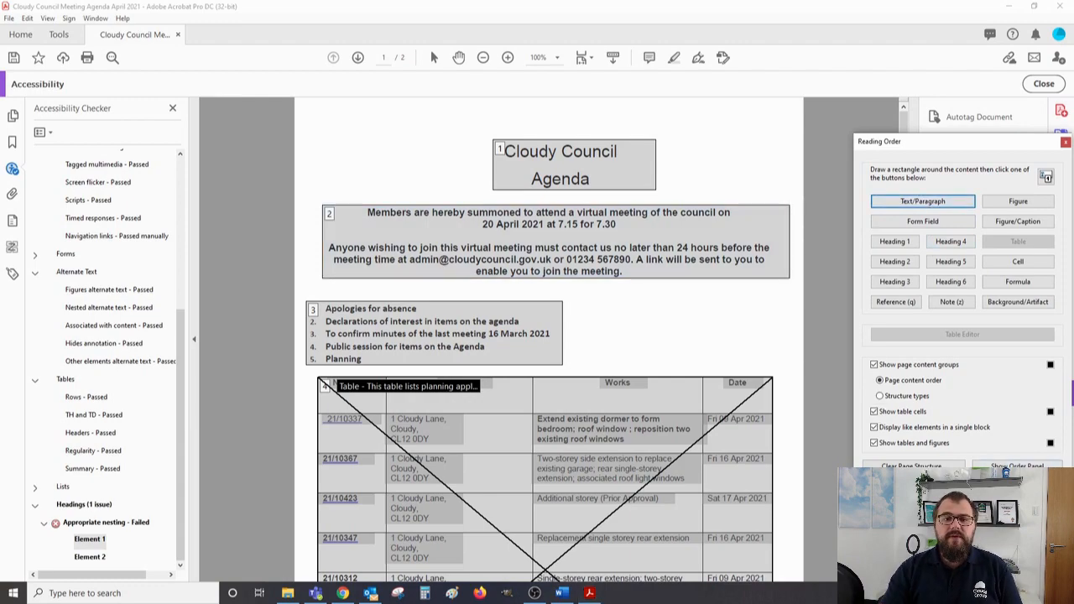
click(1037, 491)
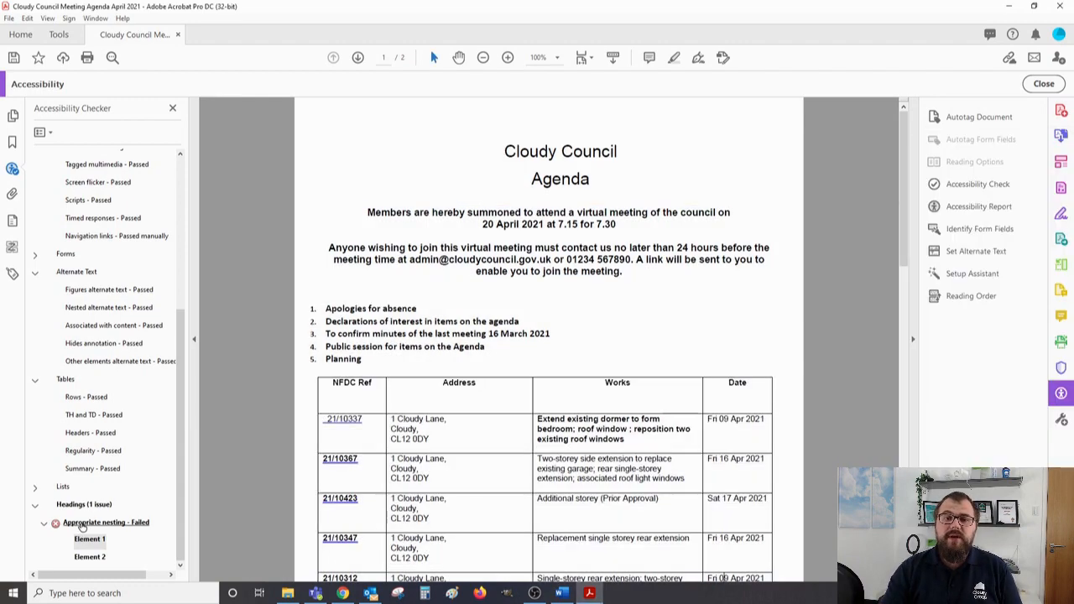
right_click(81, 525)
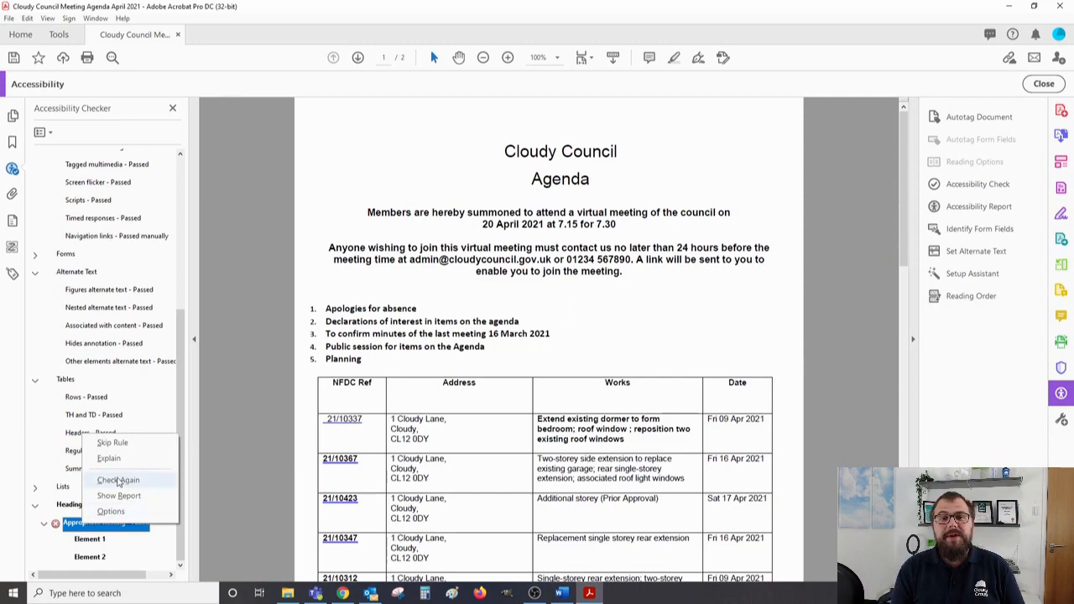
click(124, 480)
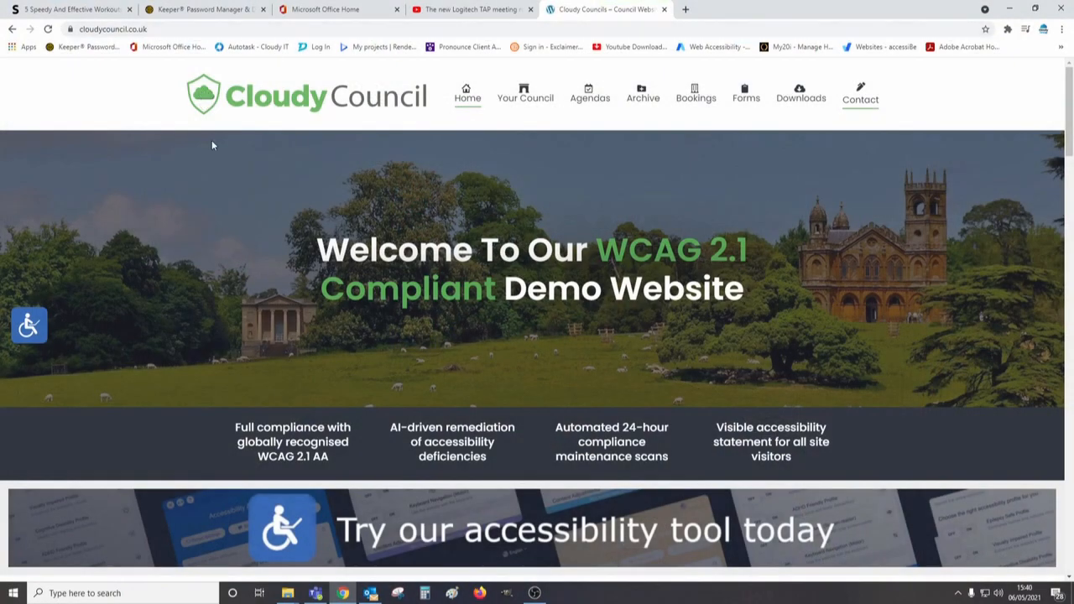
- Look over the Cloudy Council demo website in Chrome and display the Accessibility Statement from its accessibility adjustments tool
scroll(212, 145, down, 5)
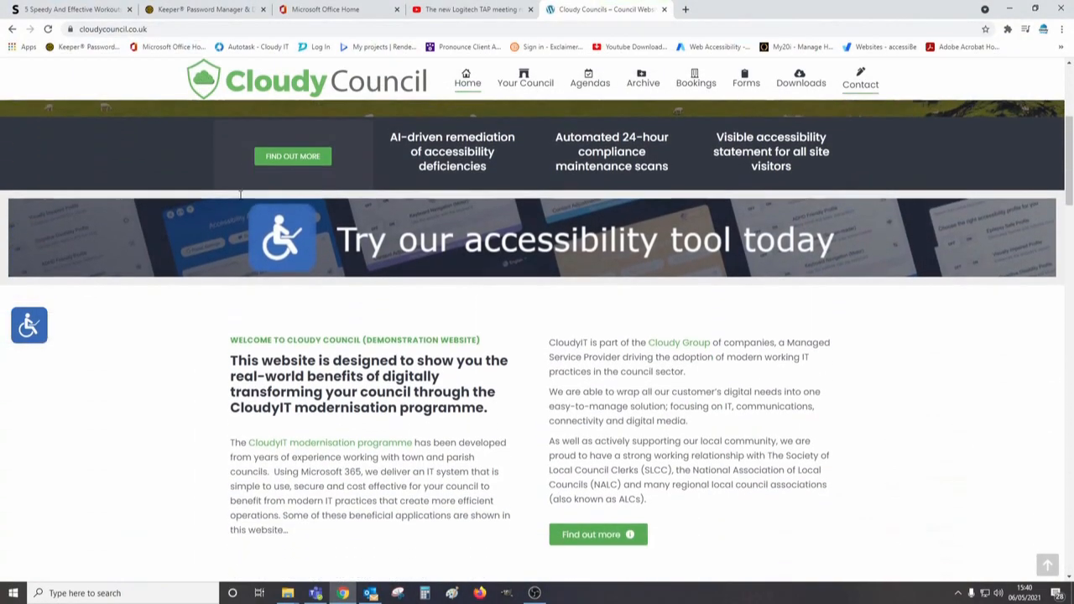
scroll(239, 200, up, 1)
scroll(240, 200, down, 3)
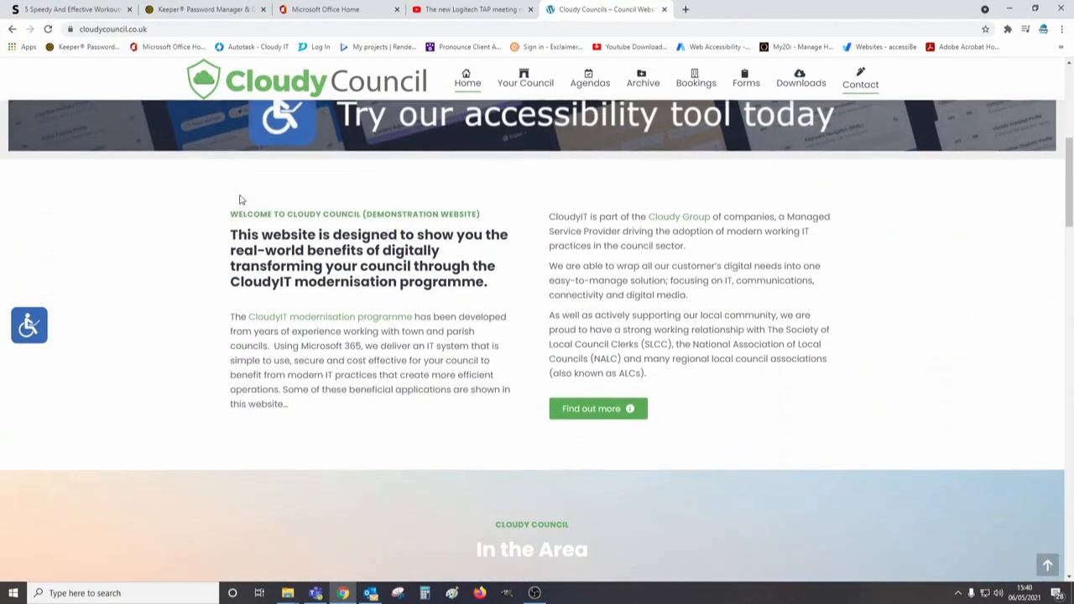
scroll(252, 186, up, 1)
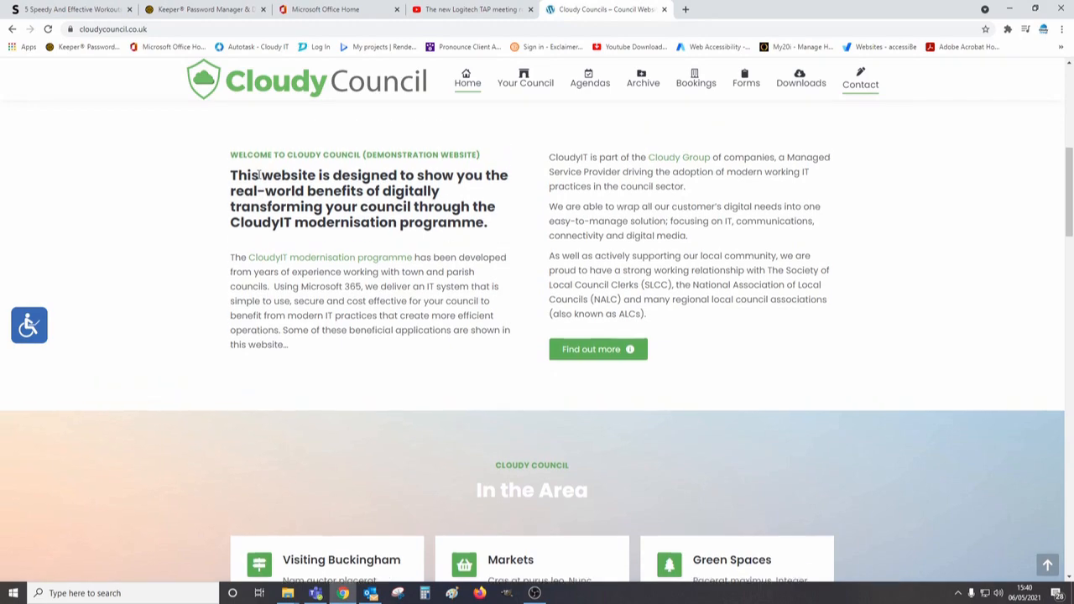
click(30, 328)
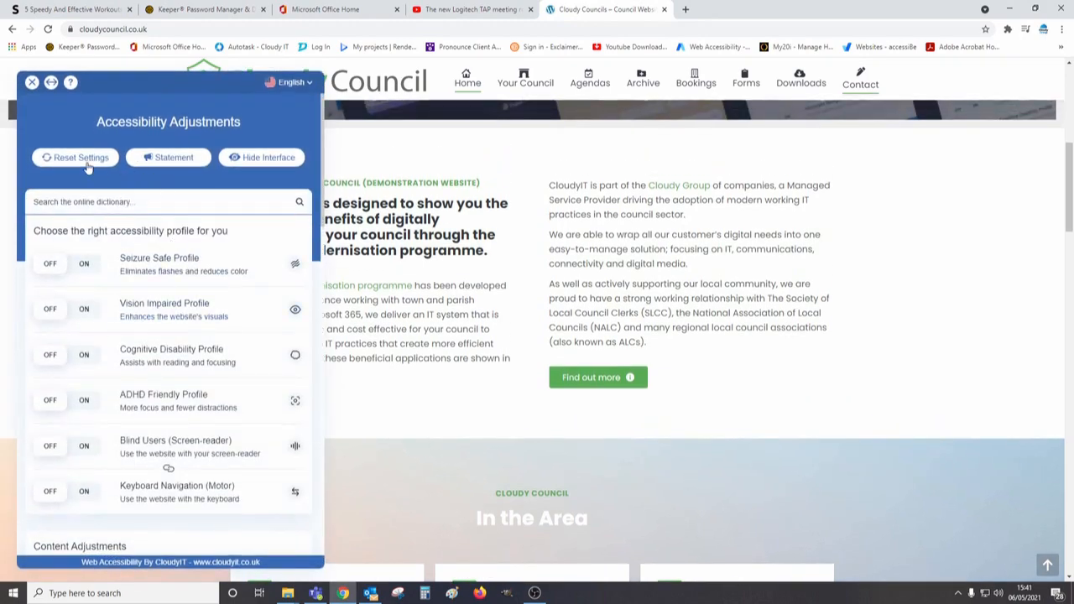
click(179, 162)
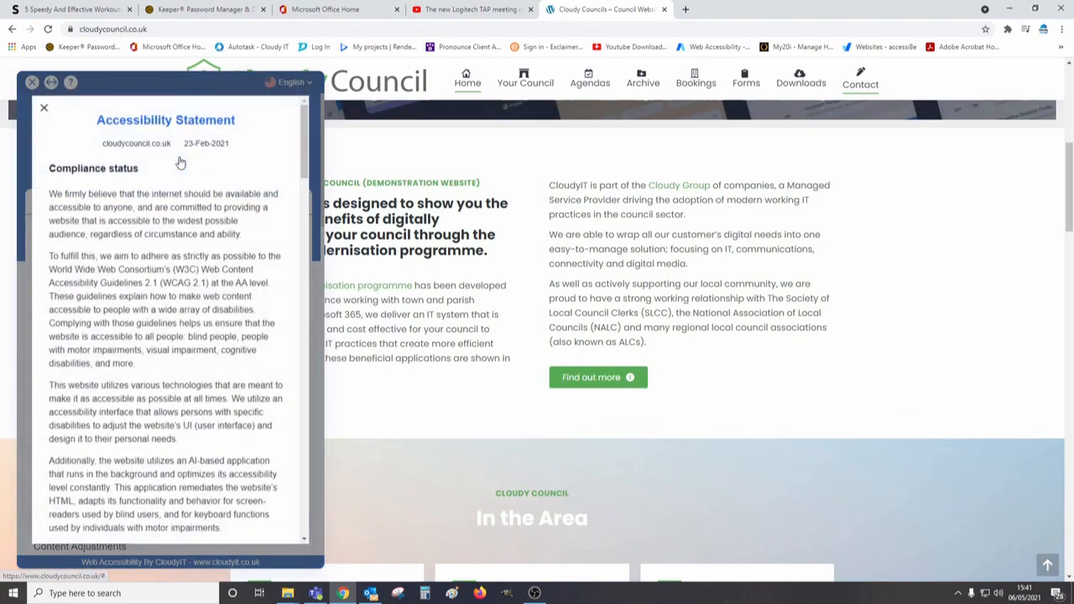
- Read through the Accessibility Statement and close it to return to the adjustments
scroll(143, 206, down, 5)
scroll(147, 205, down, 3)
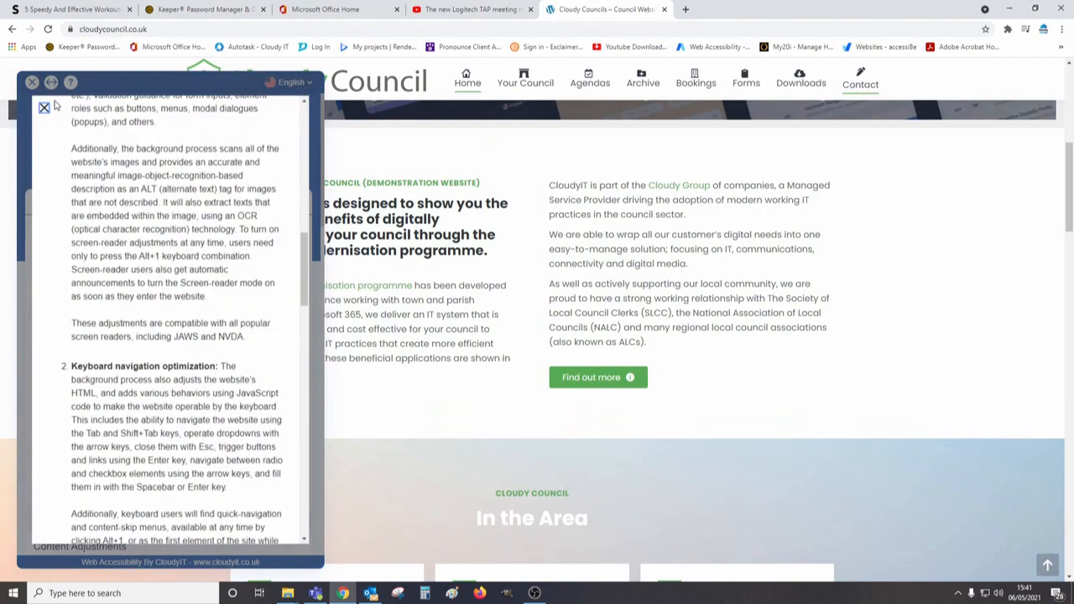
click(44, 110)
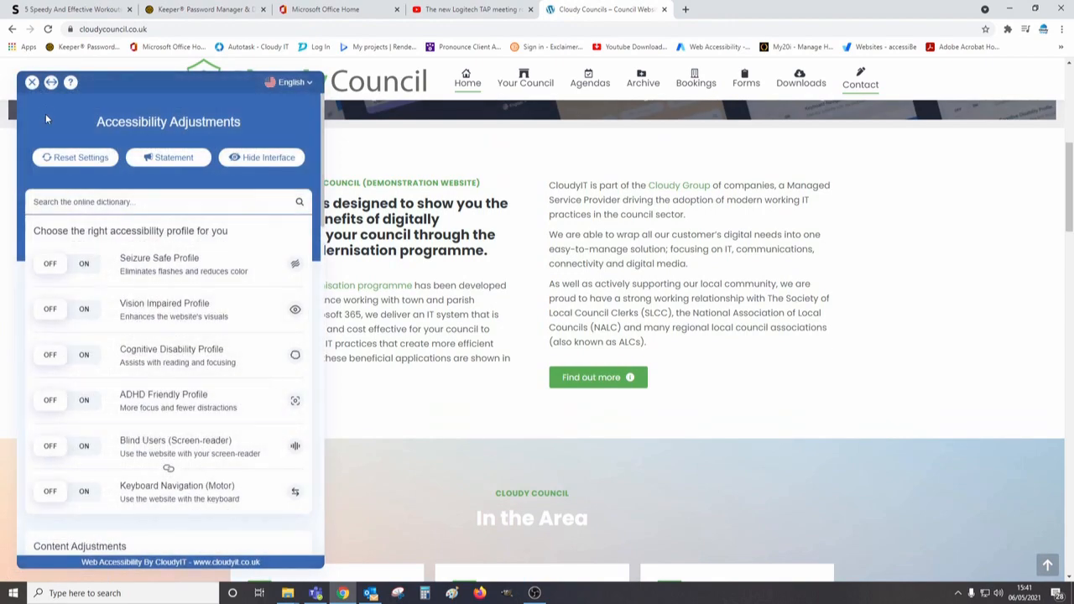
- Try the Seizure Safe and Vision Impaired profiles on the website, switching each one off again
click(48, 265)
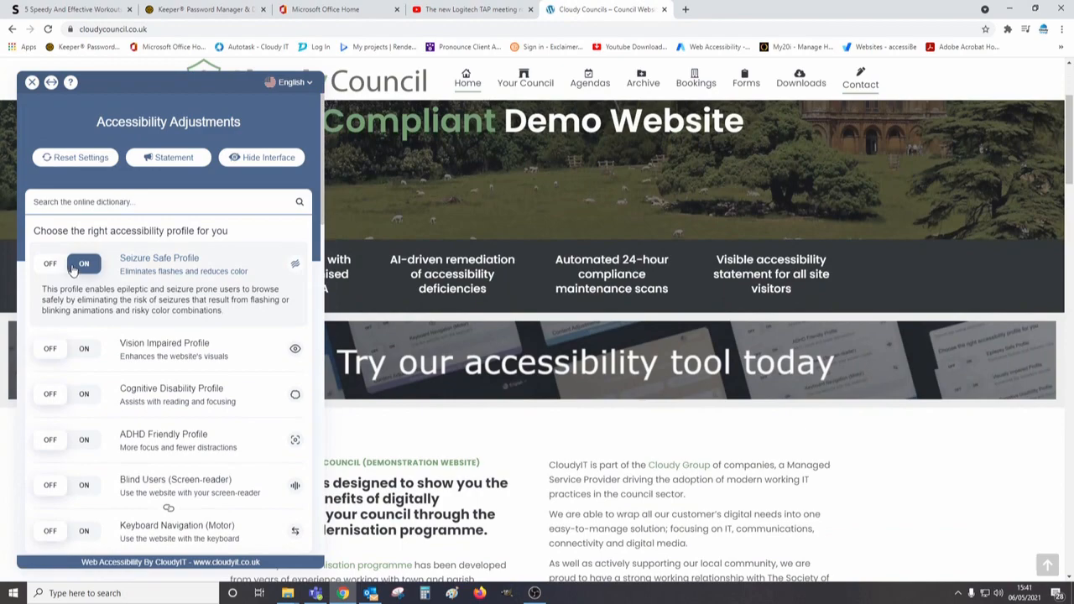
click(73, 267)
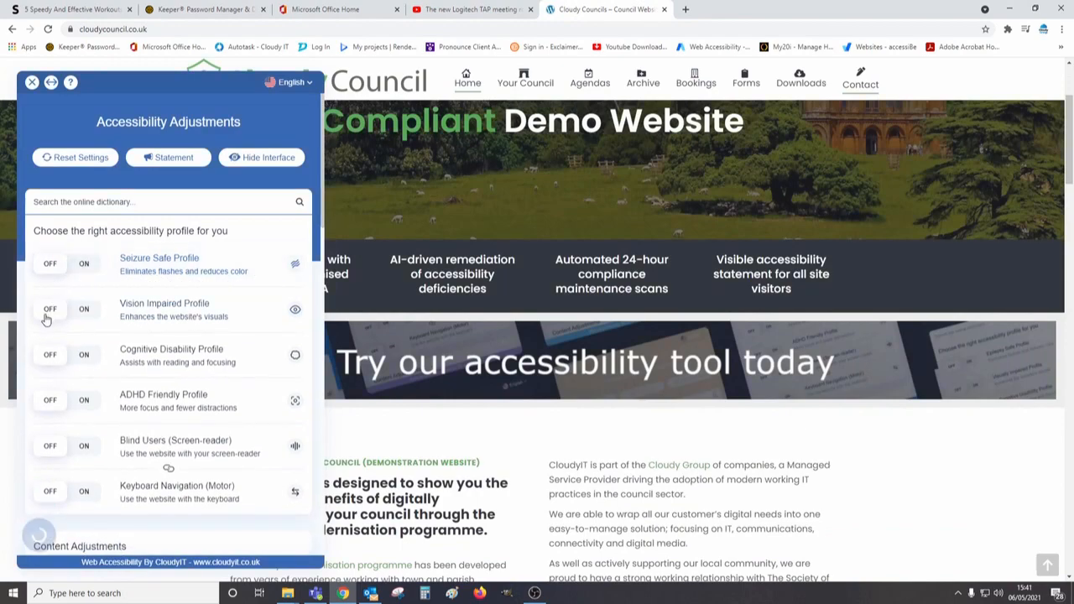
click(47, 314)
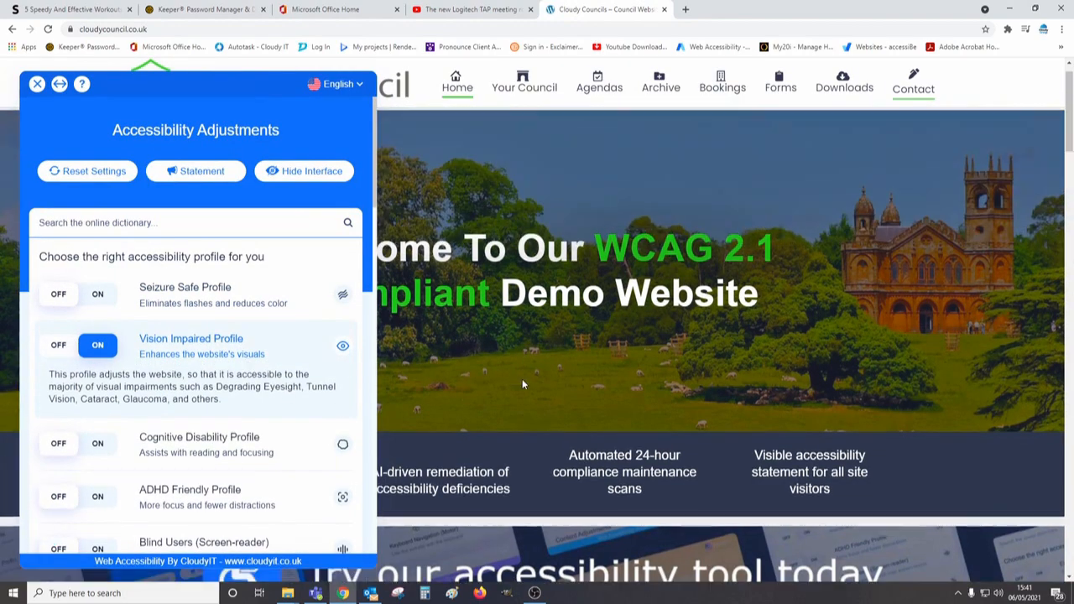
scroll(522, 383, down, 7)
scroll(522, 383, up, 4)
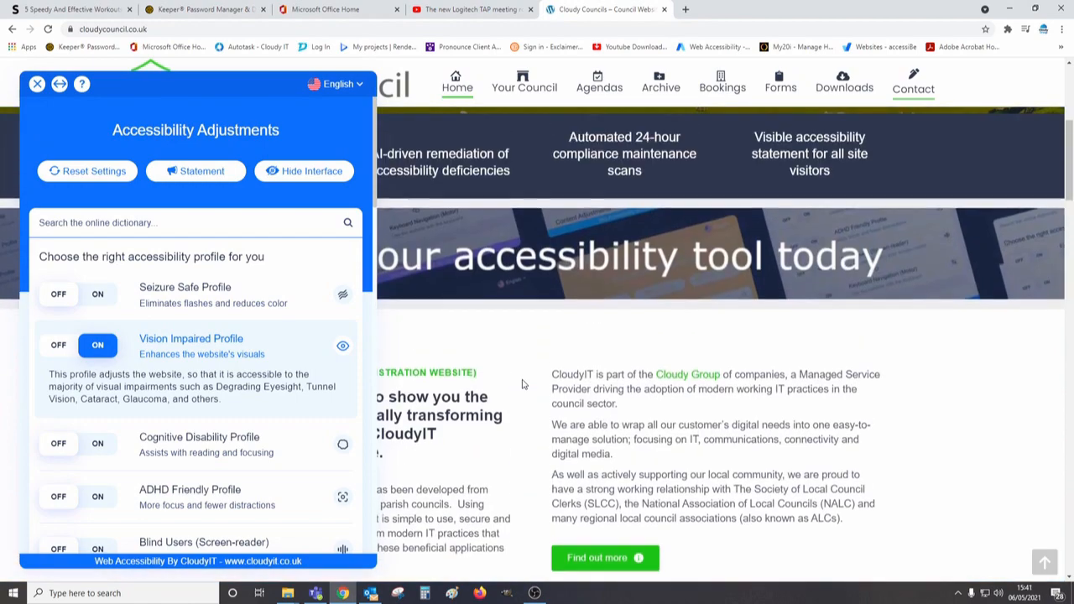
click(94, 346)
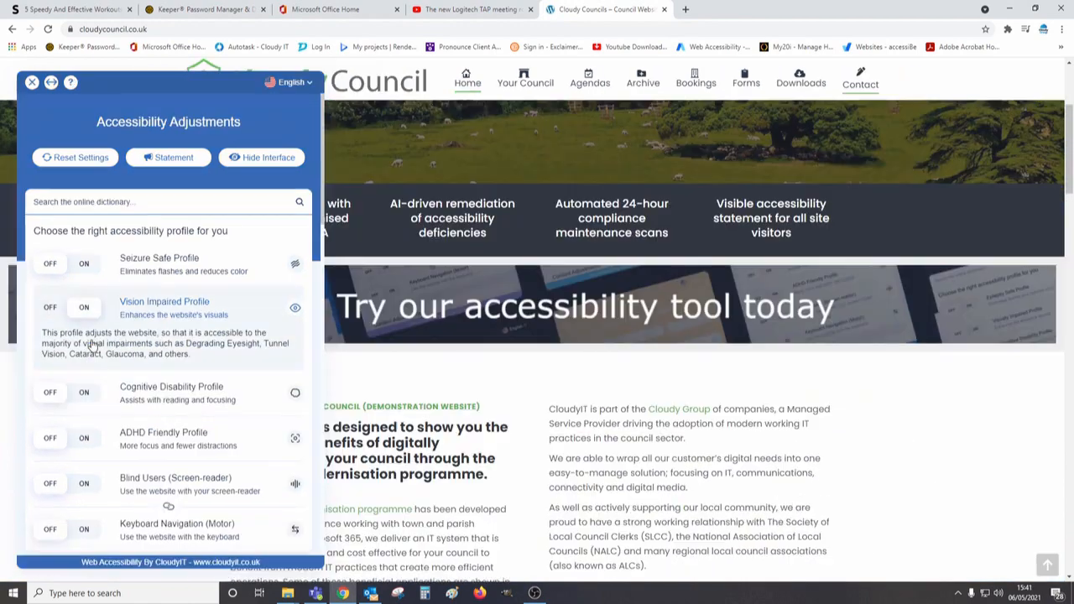
- Try the Blind Users (Screen-reader) profile, read its description and switch it off again
scroll(98, 346, down, 2)
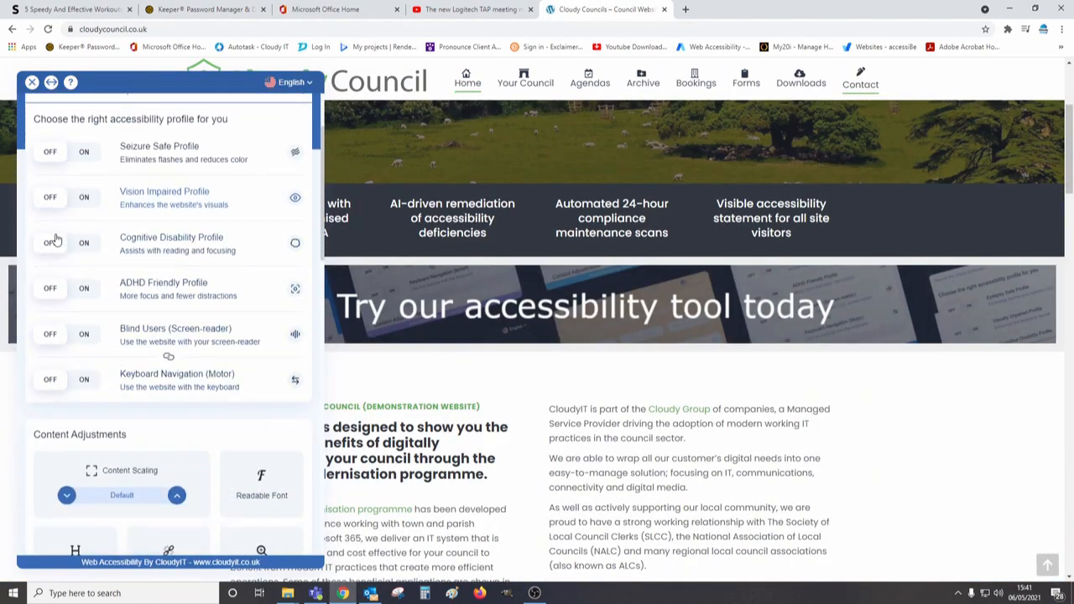
click(48, 337)
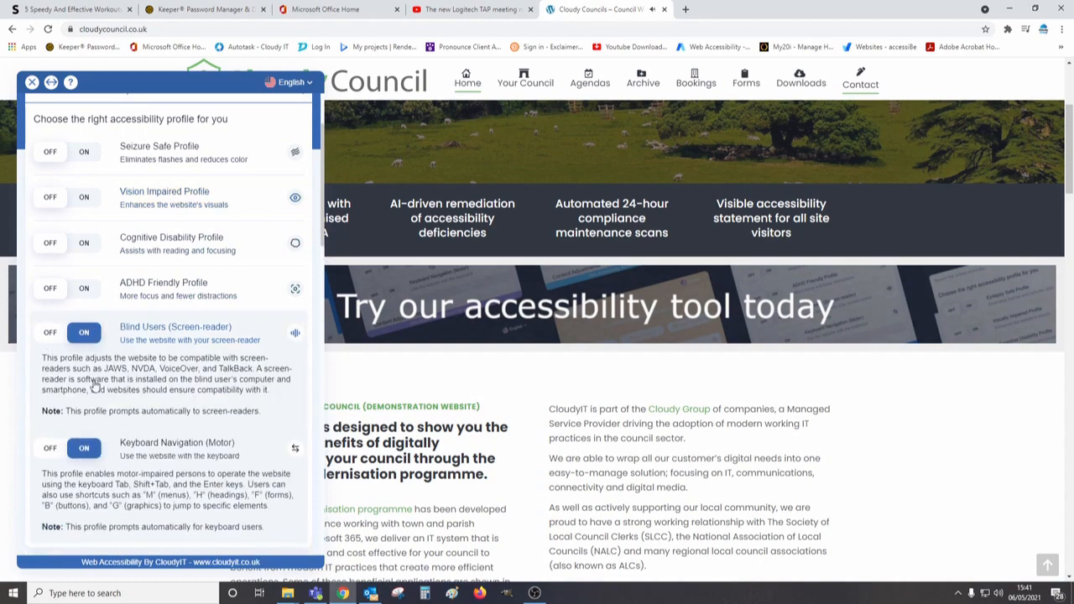
scroll(97, 385, down, 3)
scroll(82, 348, up, 3)
click(84, 338)
- Try the ADHD Friendly profile and look over the page through its reading mask
scroll(58, 251, down, 1)
click(46, 234)
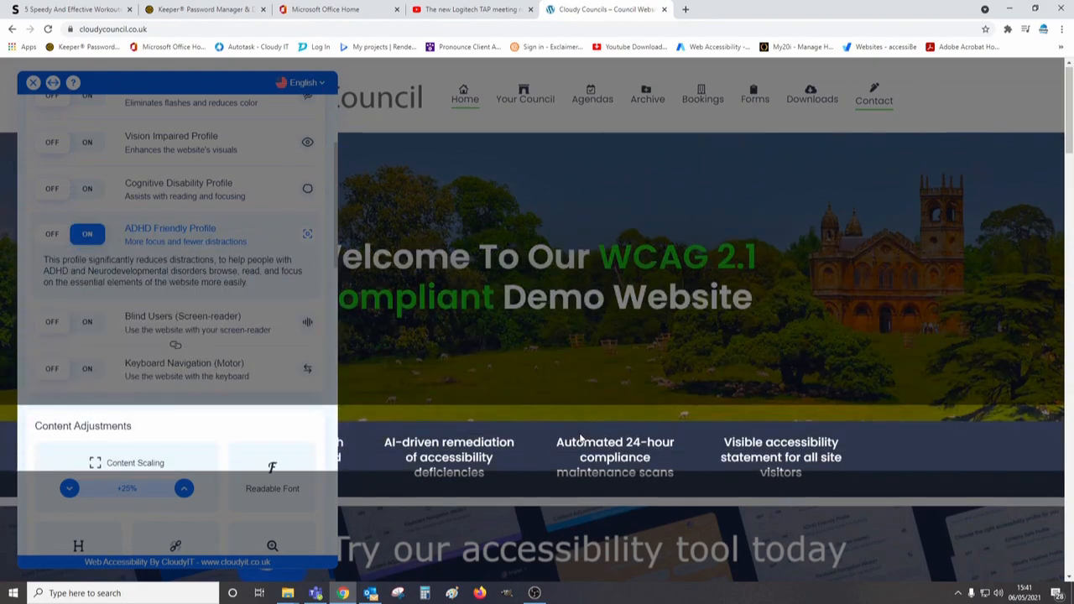
scroll(579, 438, down, 3)
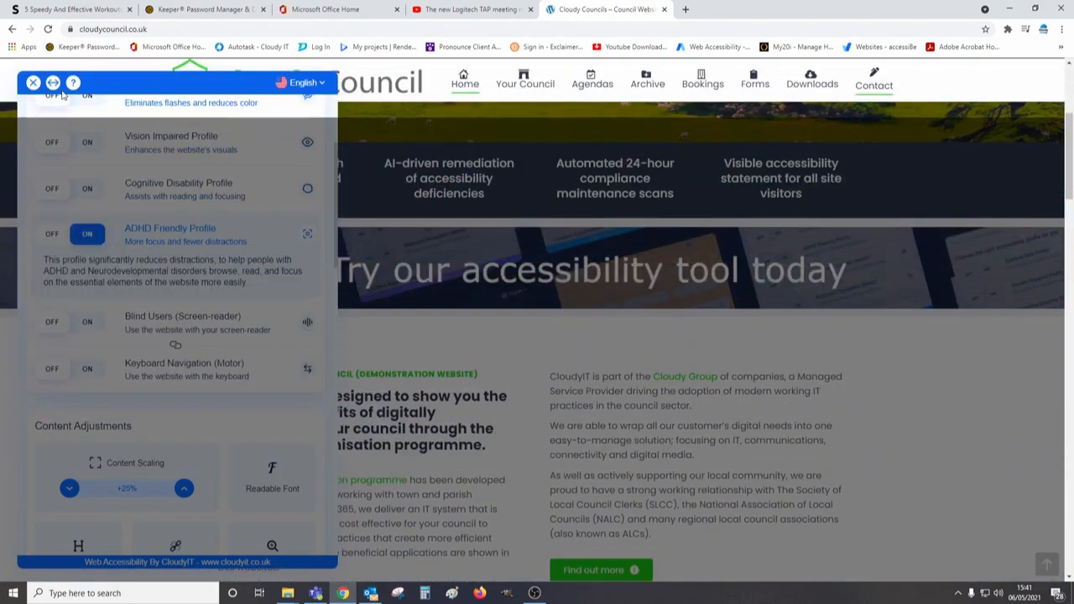
click(33, 84)
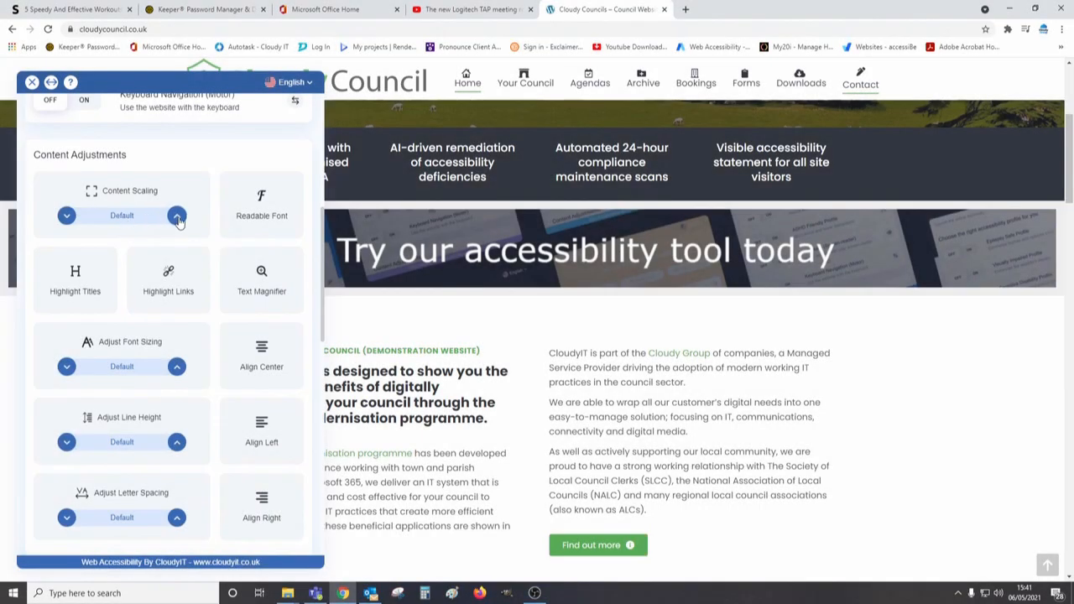
- Raise the content scaling to +30% as a trial and return it to Default
click(177, 216)
click(178, 217)
click(179, 217)
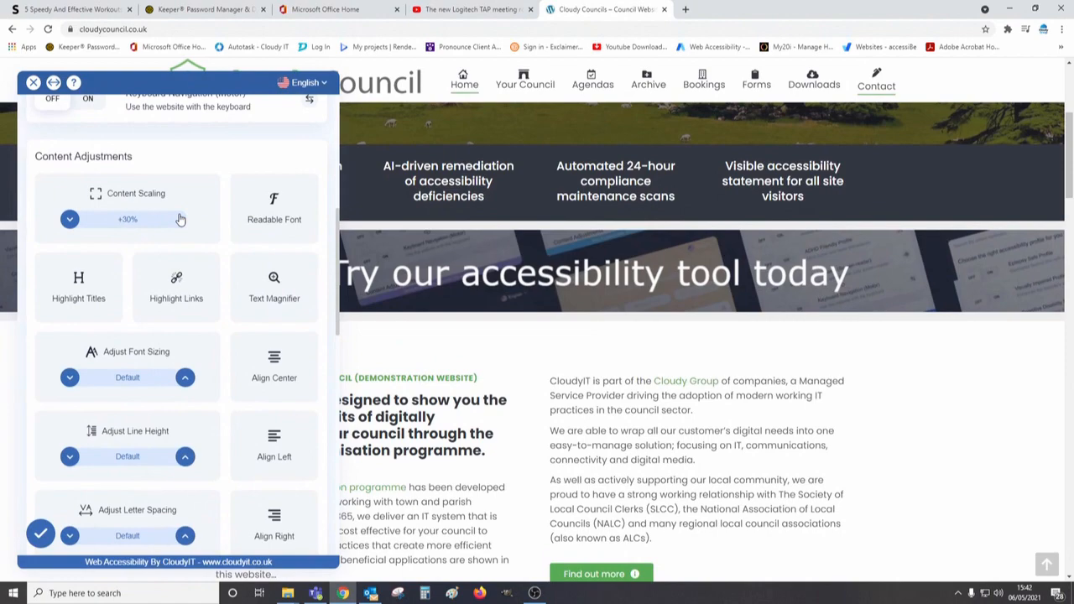
click(68, 219)
click(69, 219)
click(69, 219)
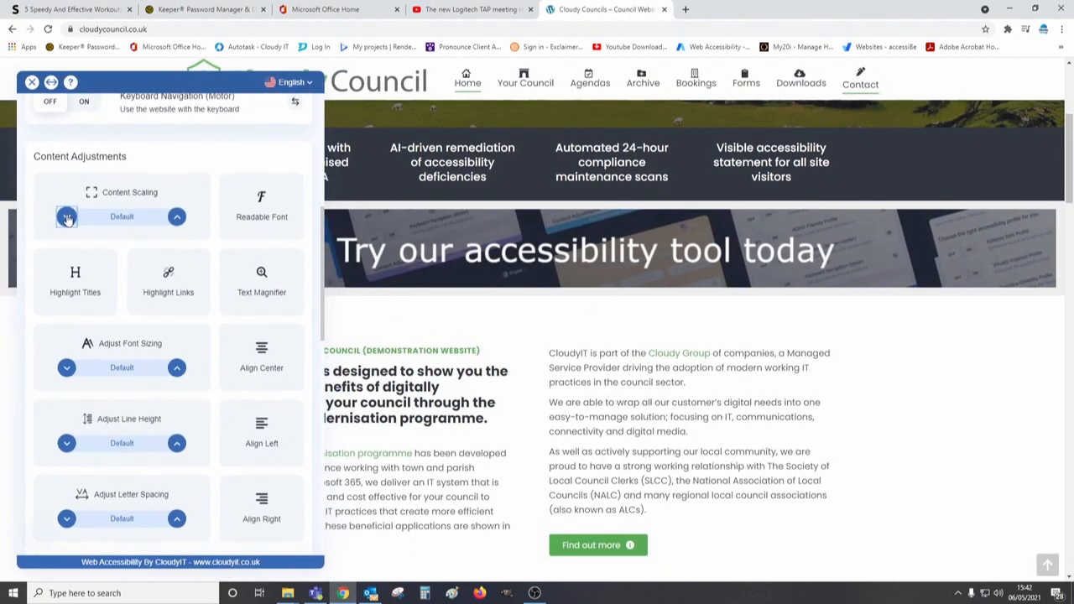
- Try the Readable Font, Highlight Links, Highlight Titles and Align Center content adjustments, switching each one off again
click(266, 219)
click(266, 219)
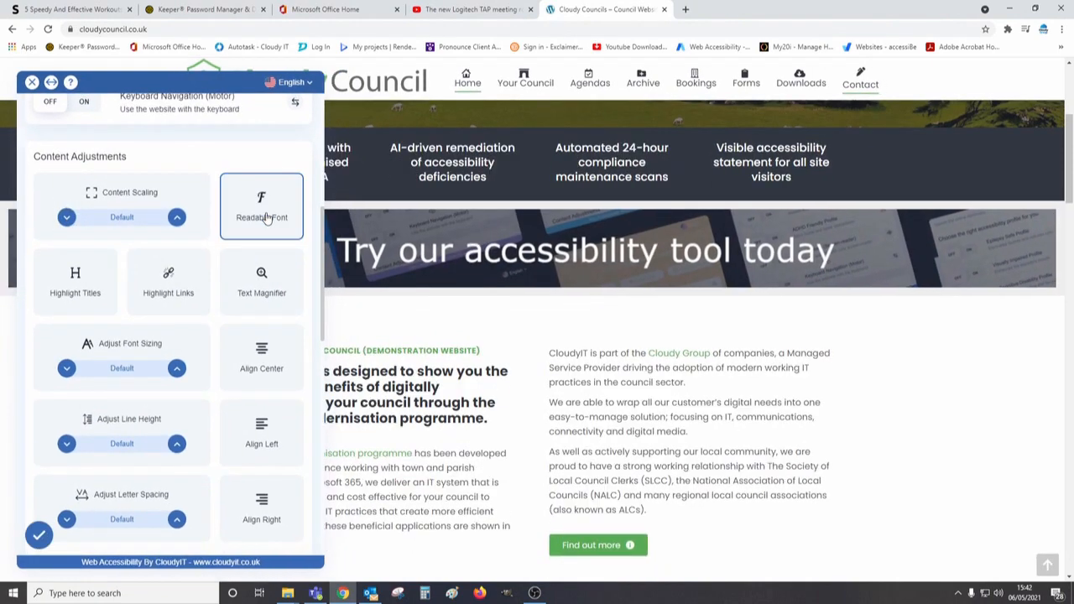
scroll(99, 309, down, 1)
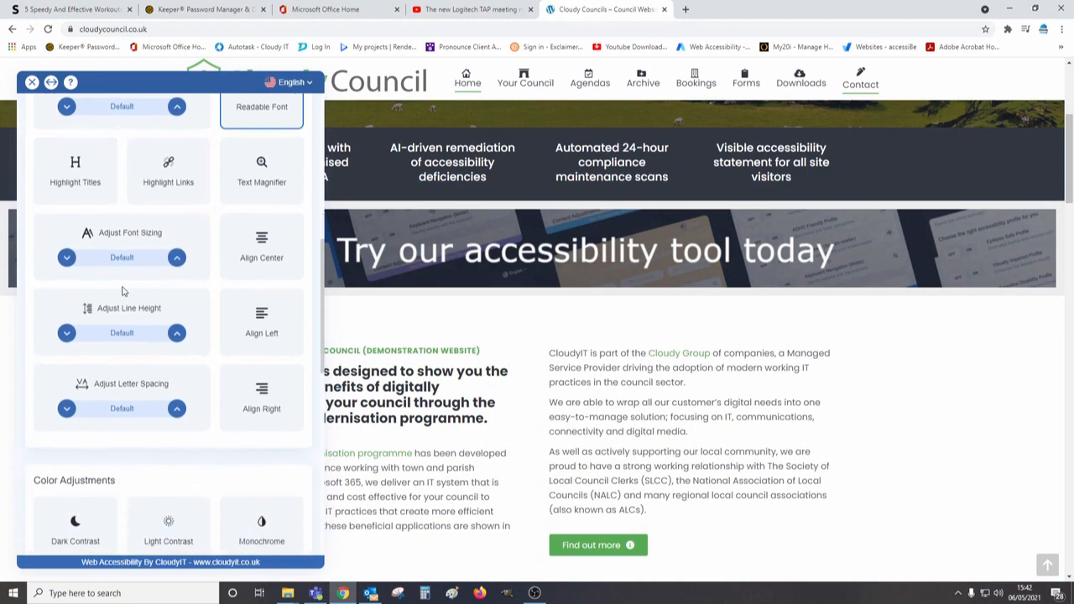
click(168, 176)
click(168, 176)
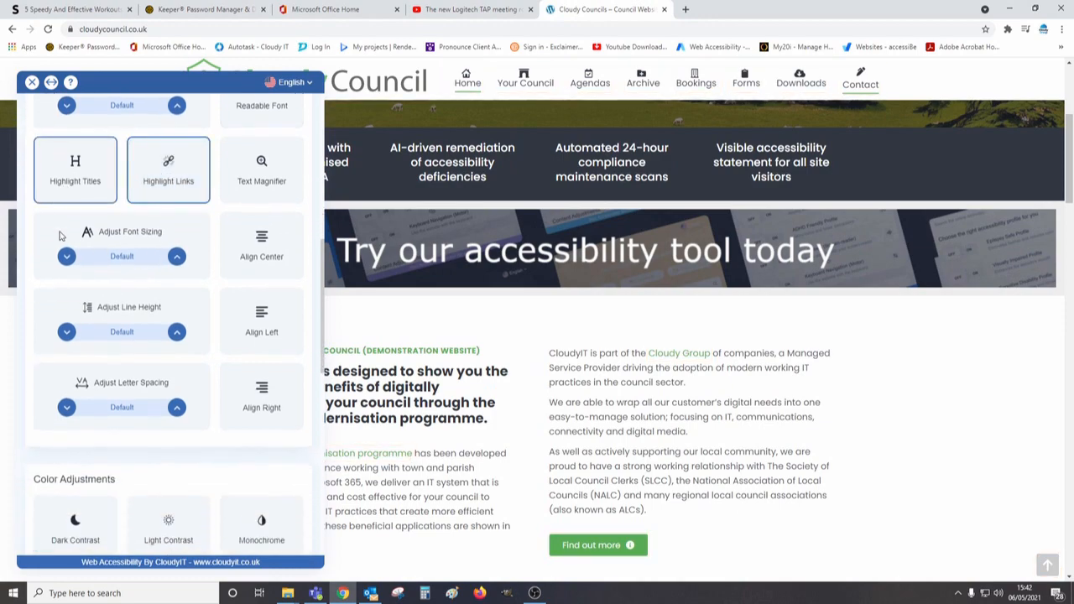
click(65, 169)
click(65, 168)
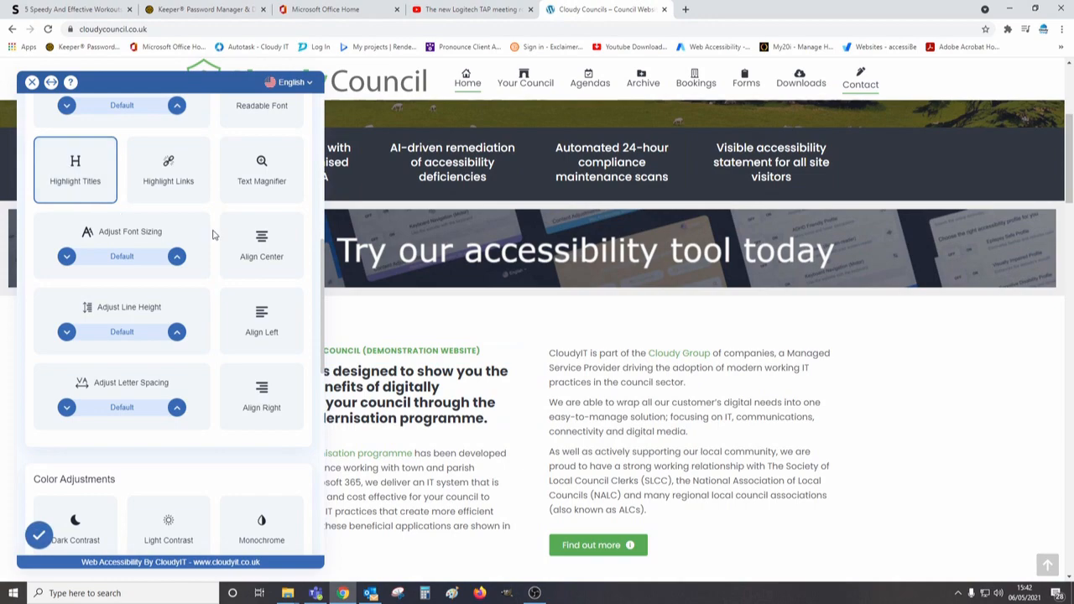
click(263, 238)
click(263, 238)
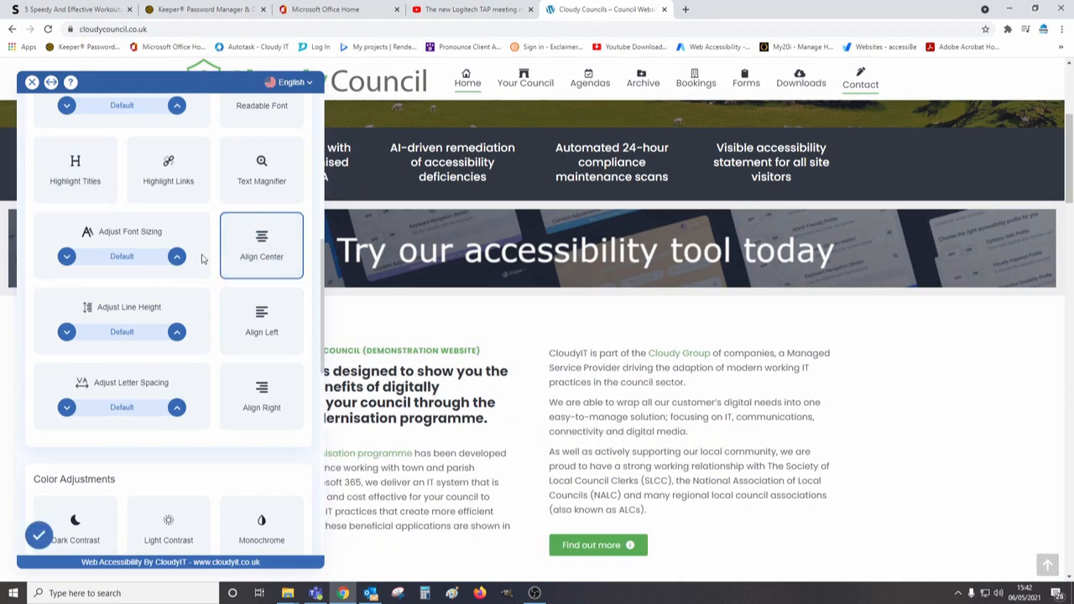
- Try the Dark Contrast and Light Contrast colour adjustments on the page, switching each one off again
scroll(76, 266, down, 3)
click(75, 262)
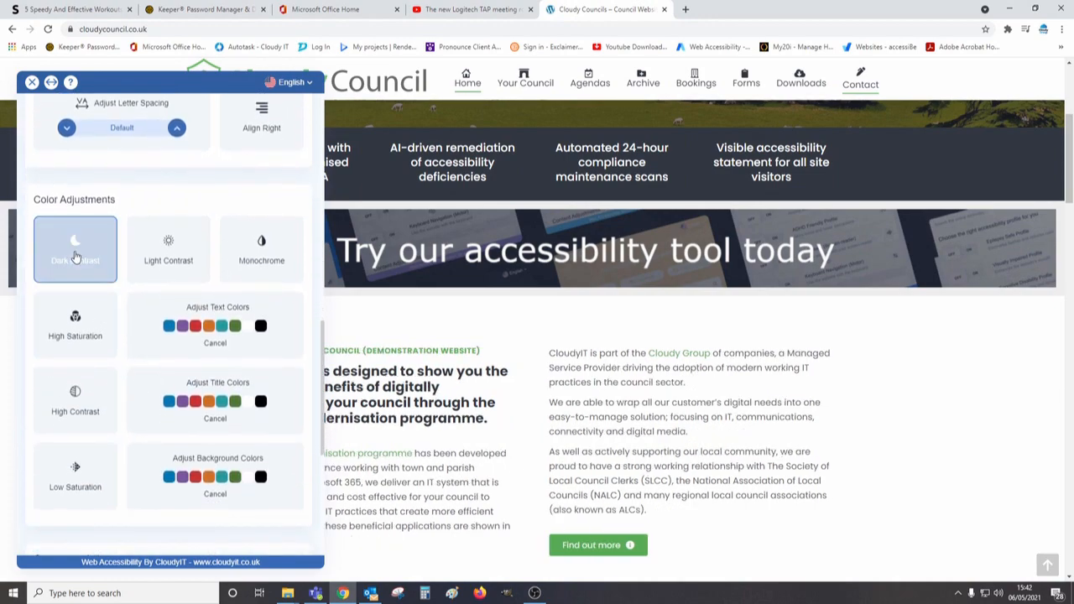
click(76, 259)
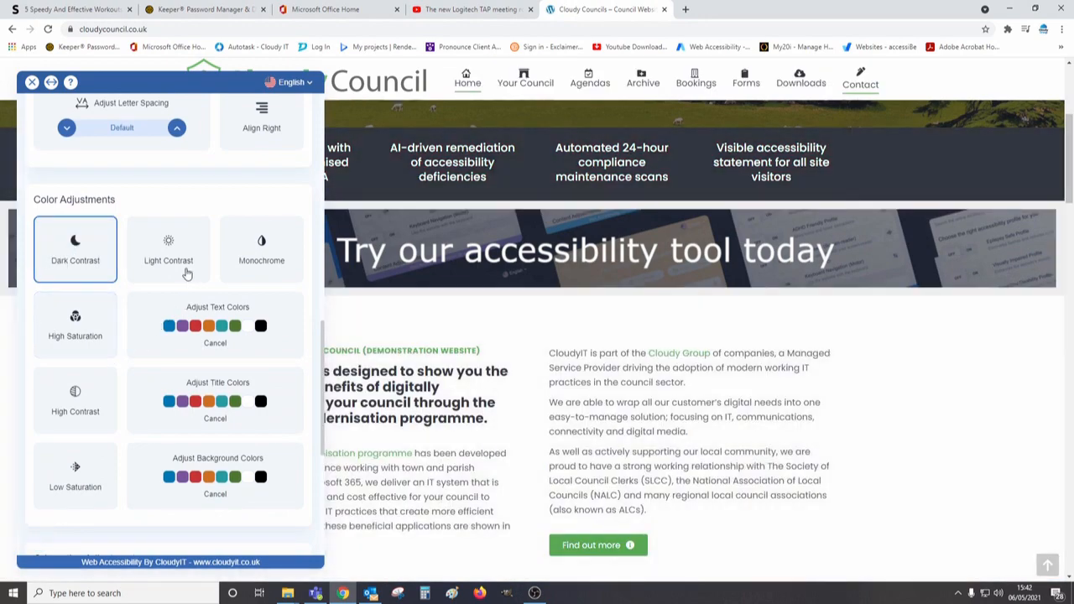
click(178, 251)
scroll(684, 387, up, 3)
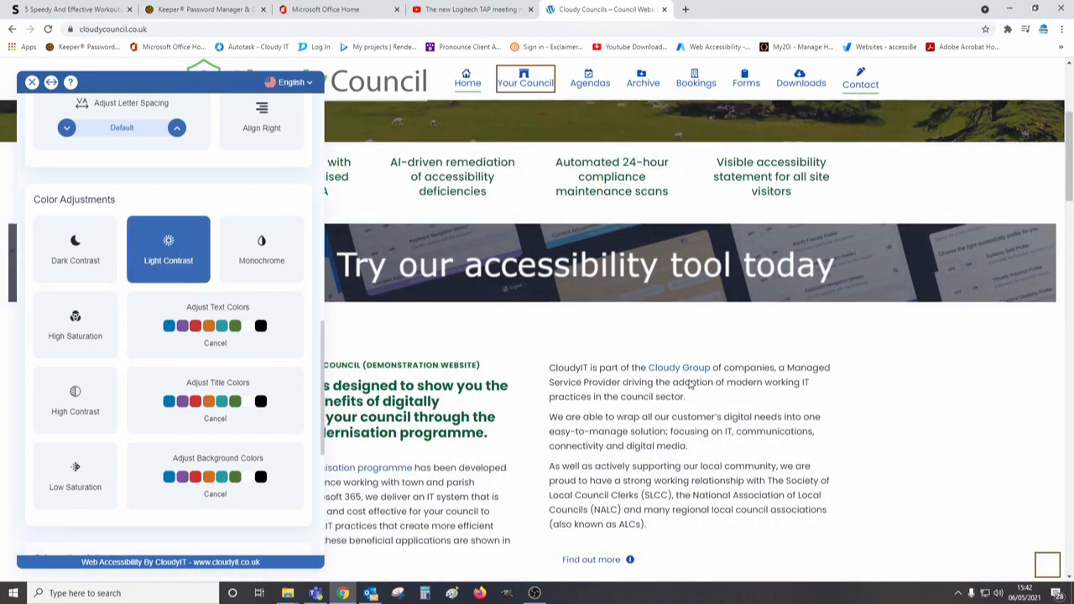
click(167, 262)
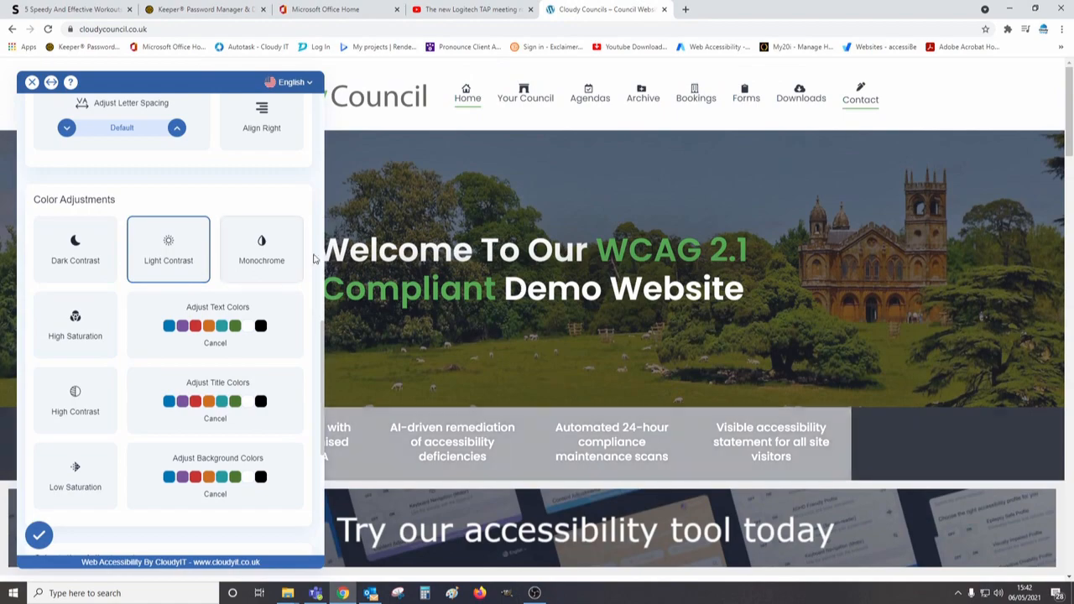
- Try the Monochrome, Low Saturation and High Contrast colour adjustments, switching each one off again
click(268, 251)
scroll(564, 295, down, 5)
scroll(564, 295, up, 5)
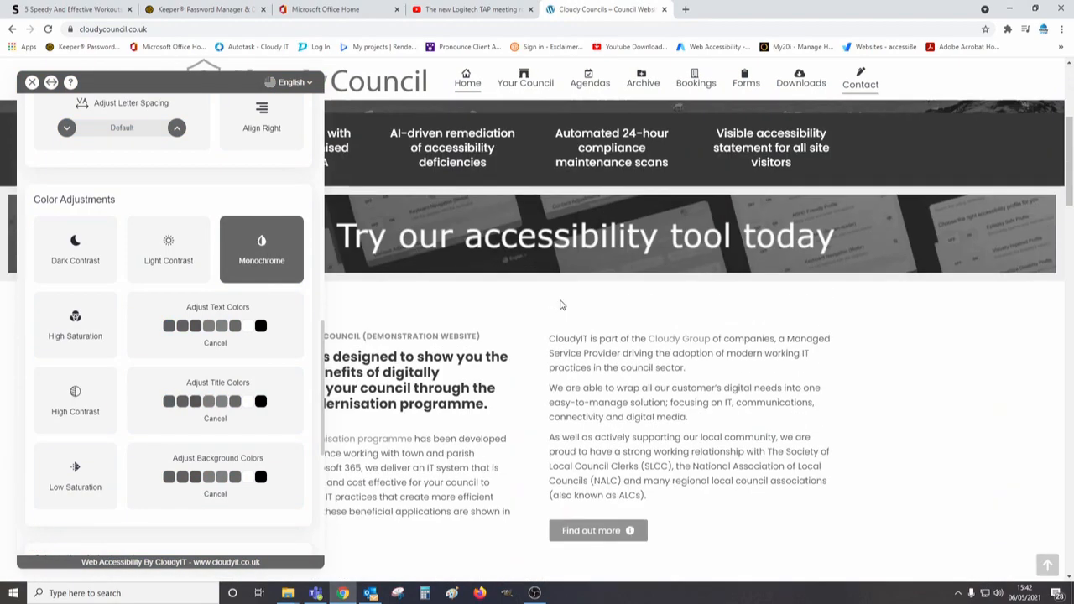
click(256, 254)
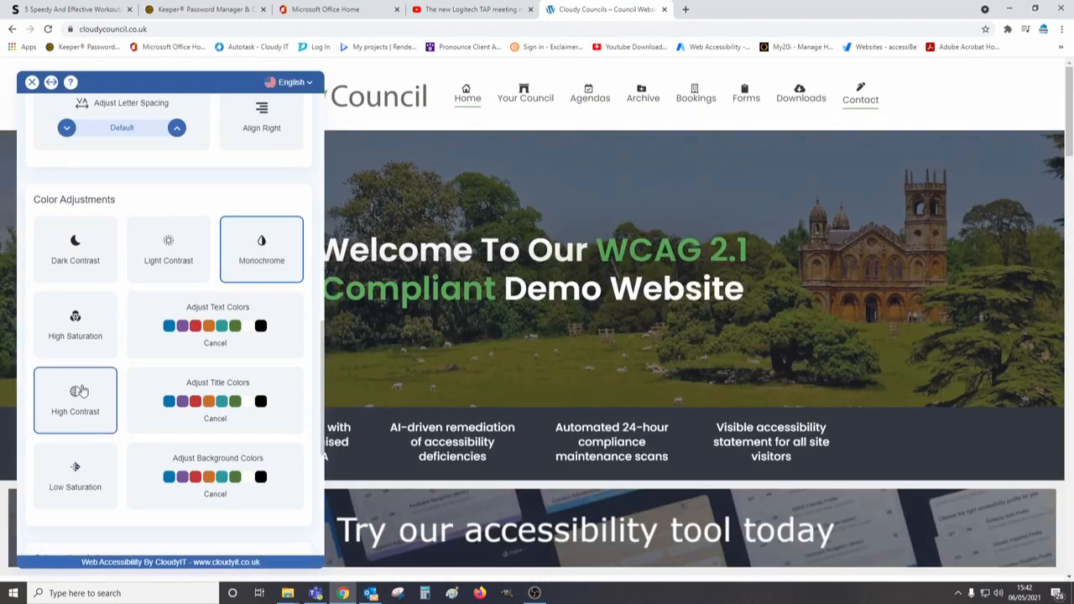
click(74, 481)
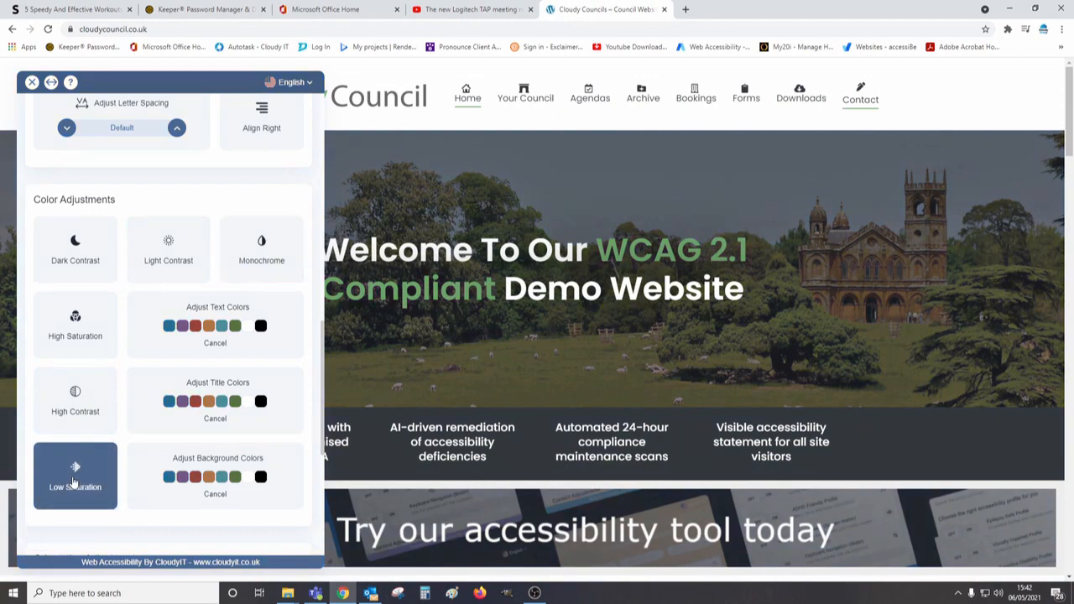
click(74, 401)
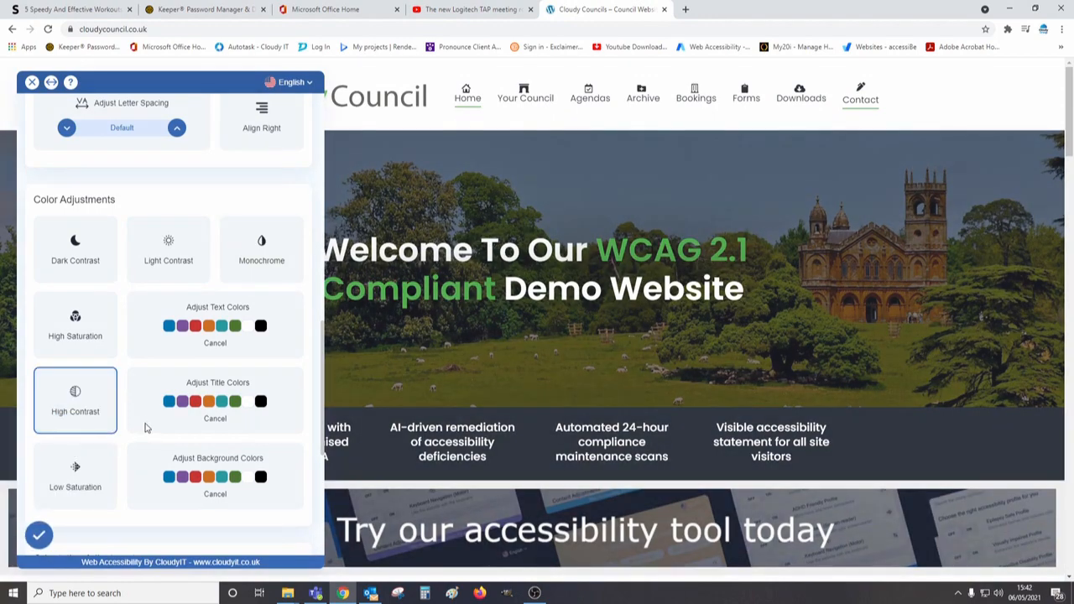
- Turn on Stop Animations, try the Big Black Cursor and switch to the Big White Cursor
scroll(144, 428, down, 4)
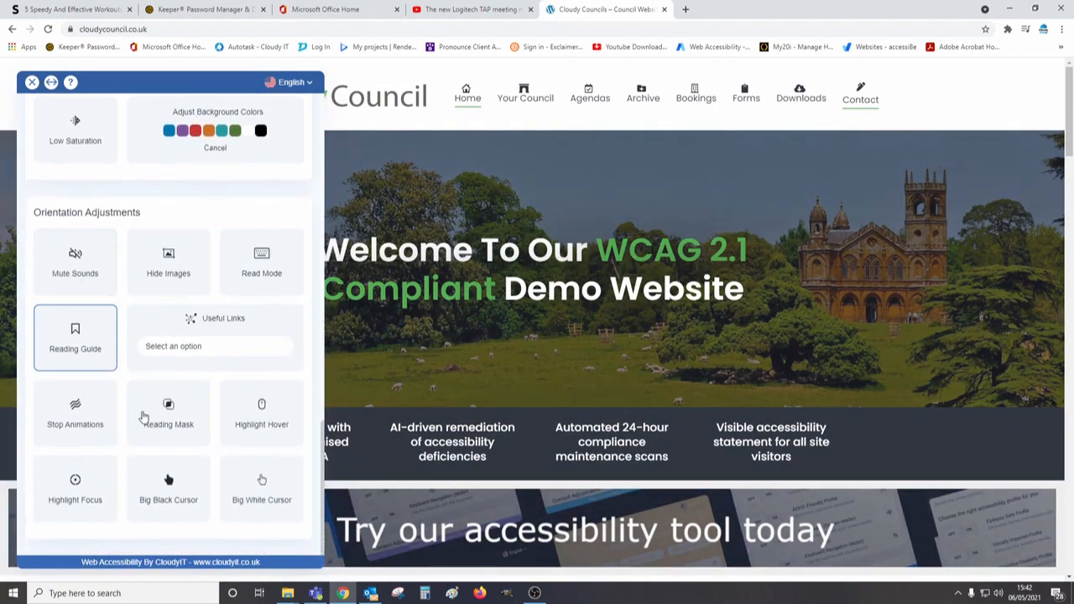
click(73, 418)
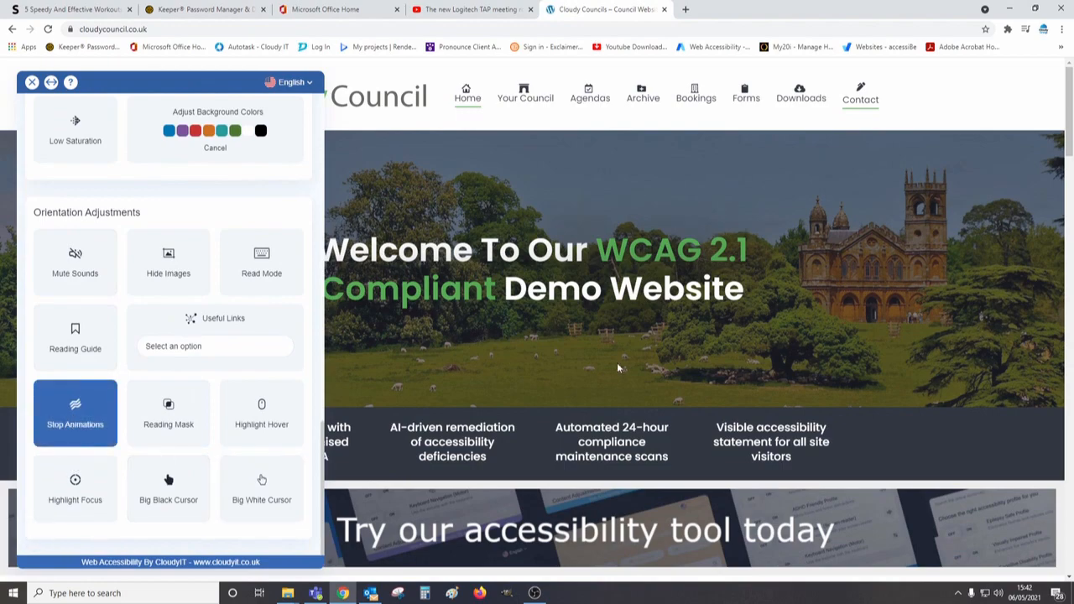
click(168, 487)
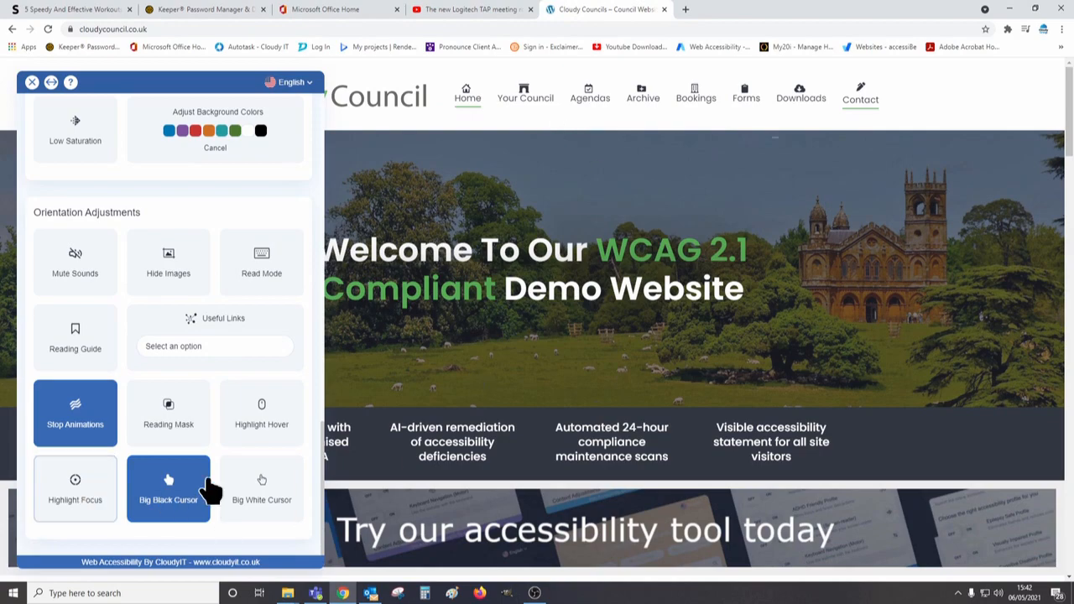
click(258, 495)
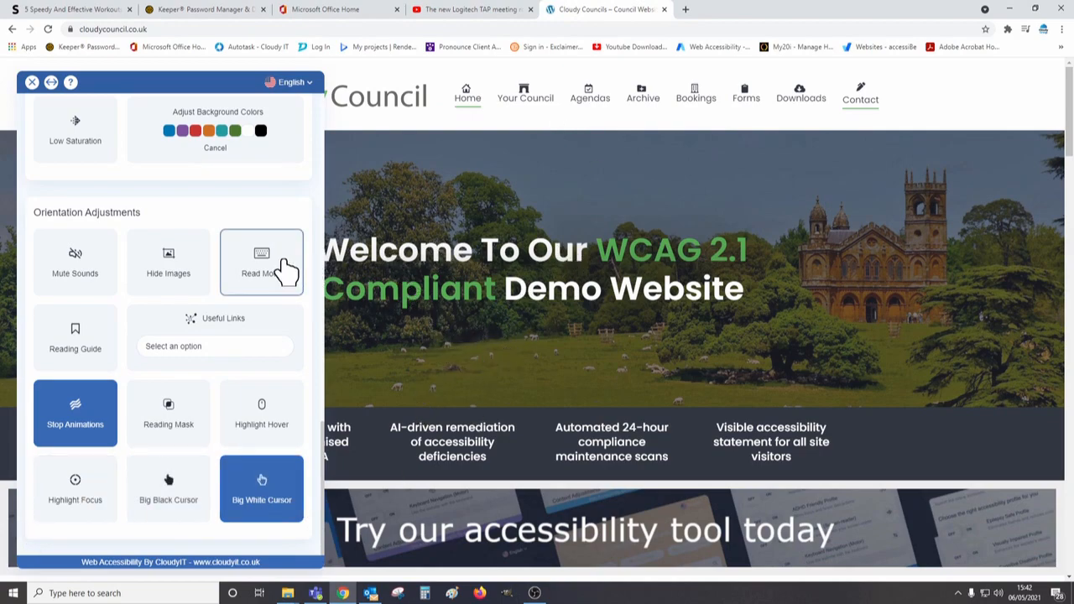
- Turn on Read Mode, try Hide Images on and off, and look through the text-only page
click(260, 275)
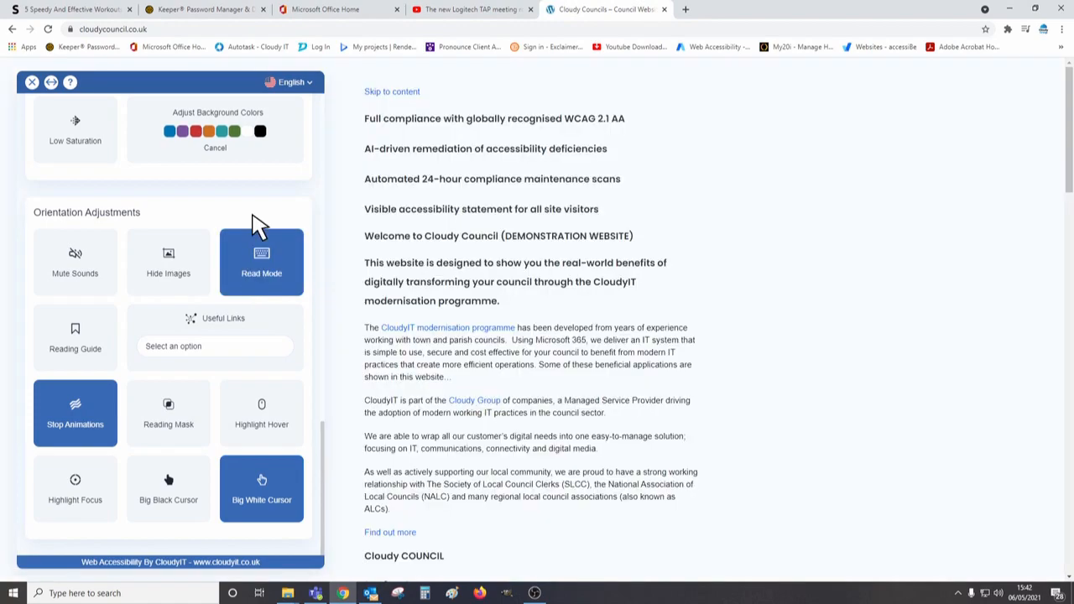
click(169, 258)
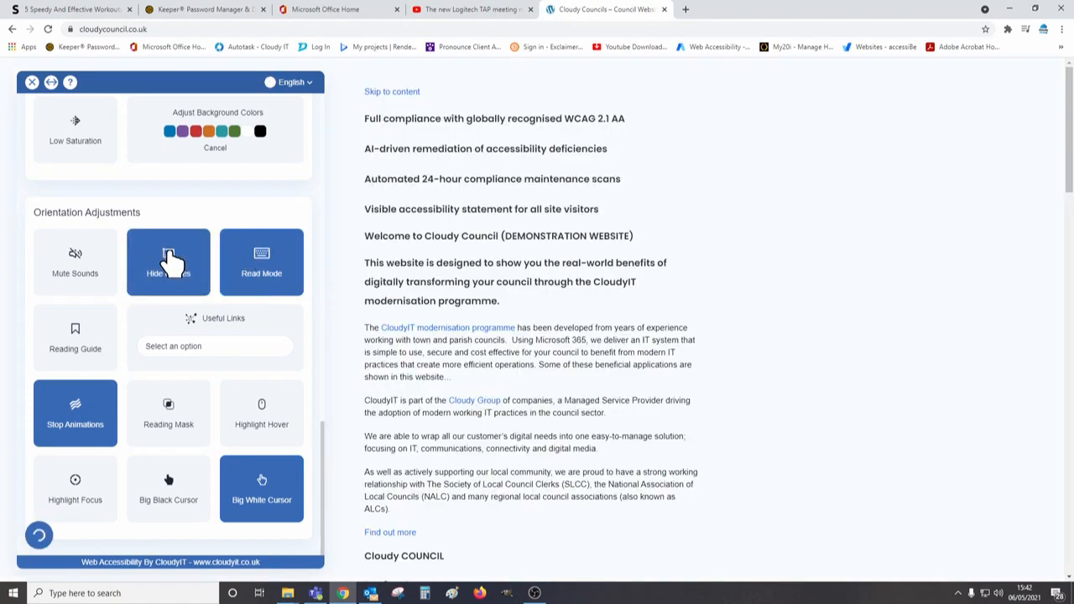
scroll(542, 371, down, 8)
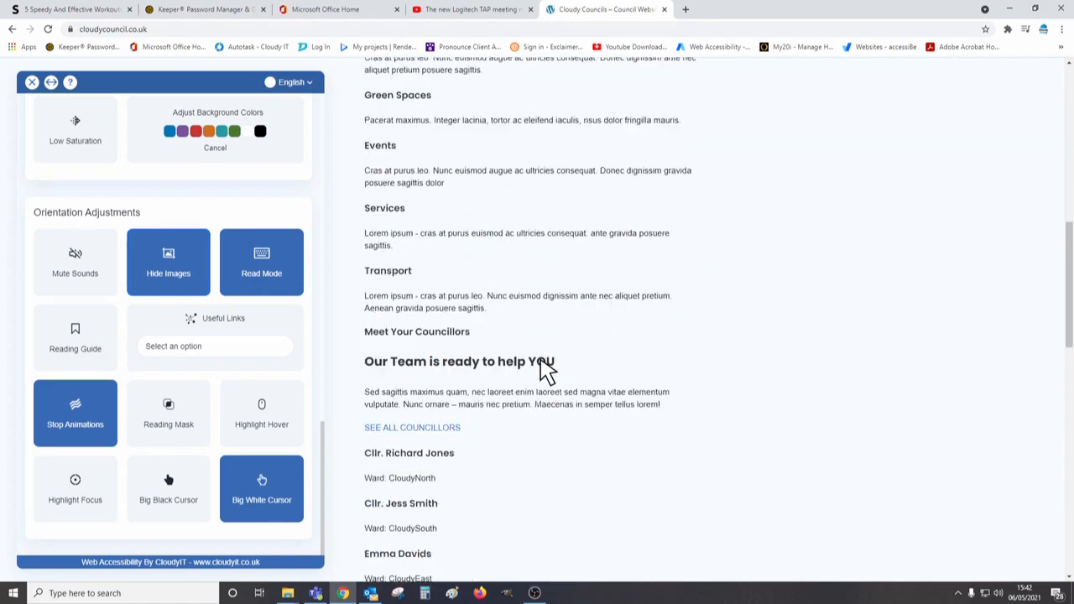
scroll(541, 372, up, 8)
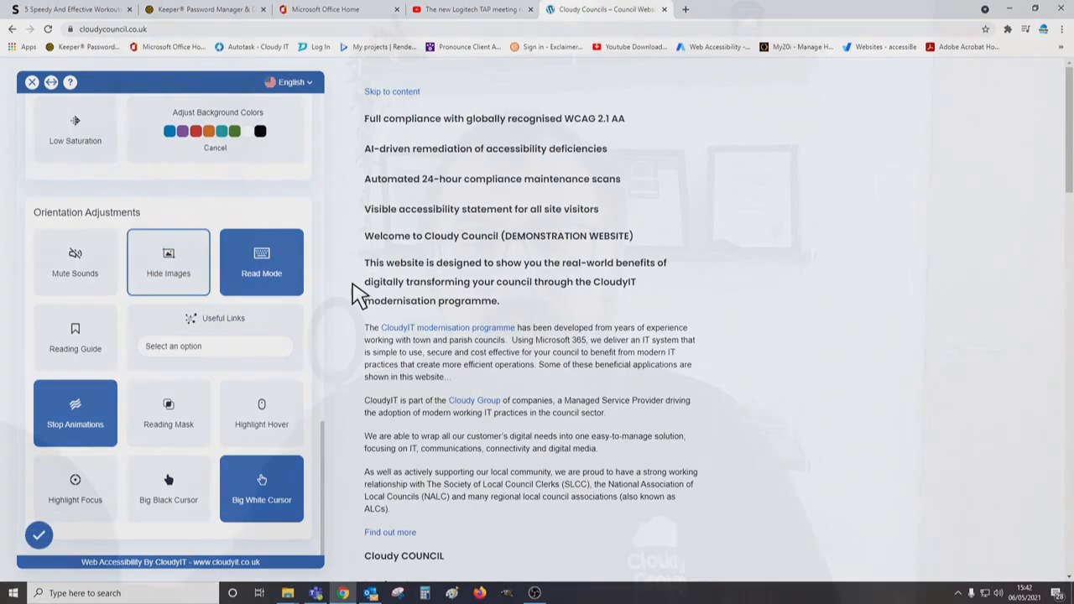